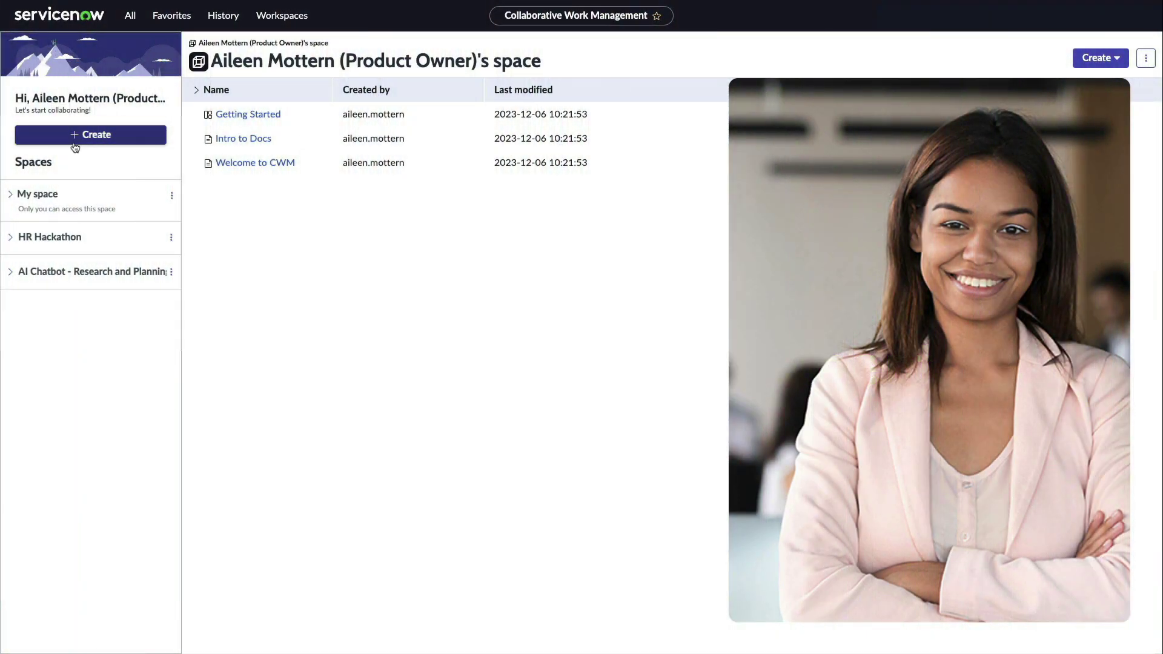
# Step: Dismiss the create menu and open the Getting Started board in My space
pyautogui.click(77, 139)
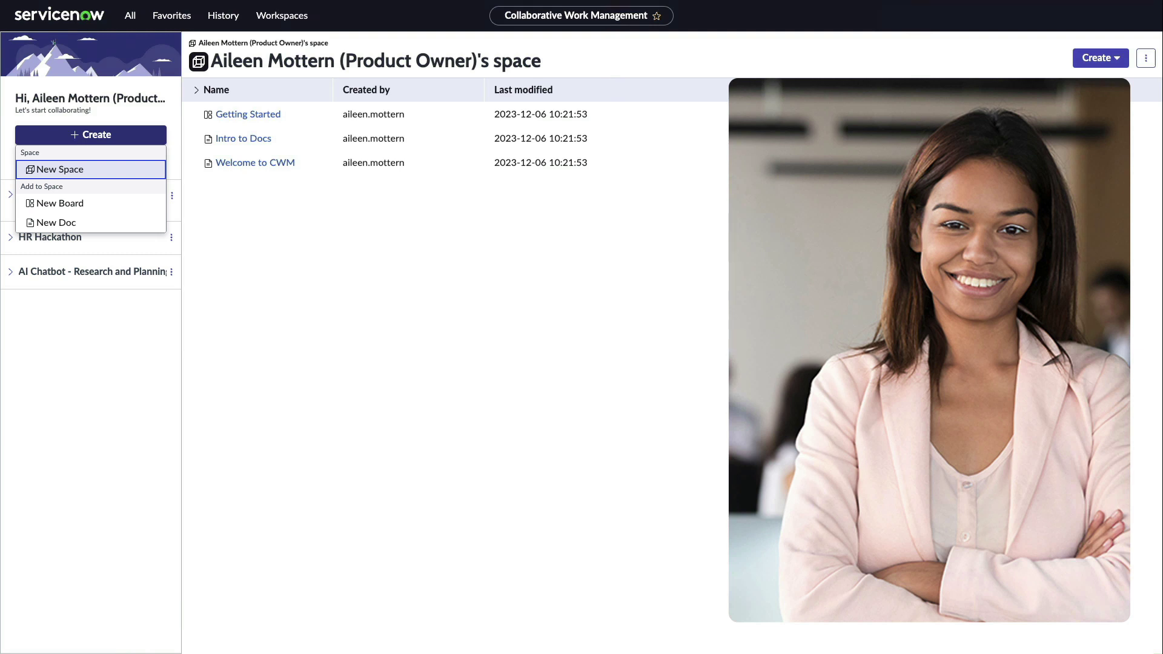
pyautogui.click(151, 223)
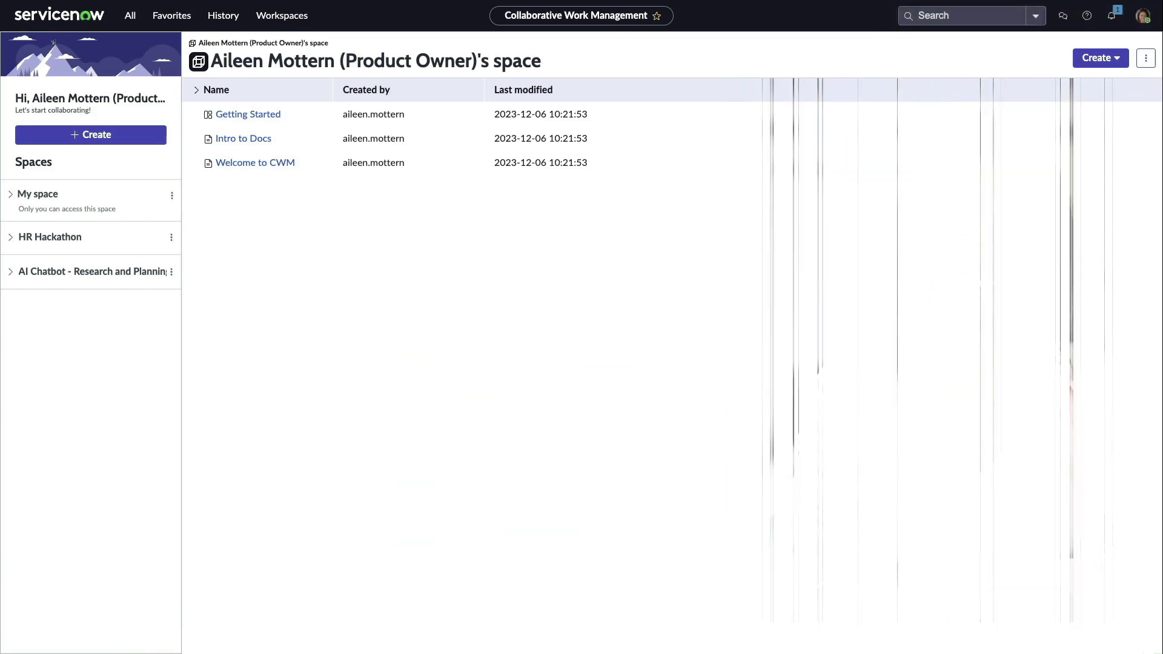
pyautogui.click(10, 194)
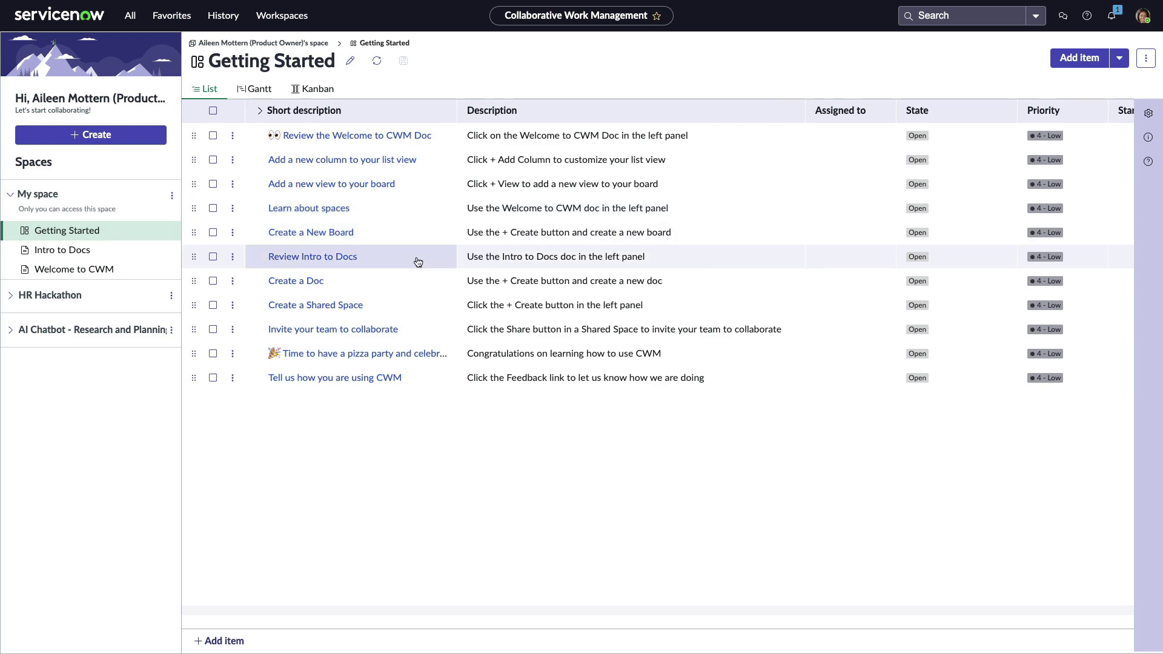
# Step: Share HR Hackathon Planning with a new Editor, messaging 'Join us to collaborate on the HR Hackathon.'
pyautogui.click(11, 194)
pyautogui.click(50, 237)
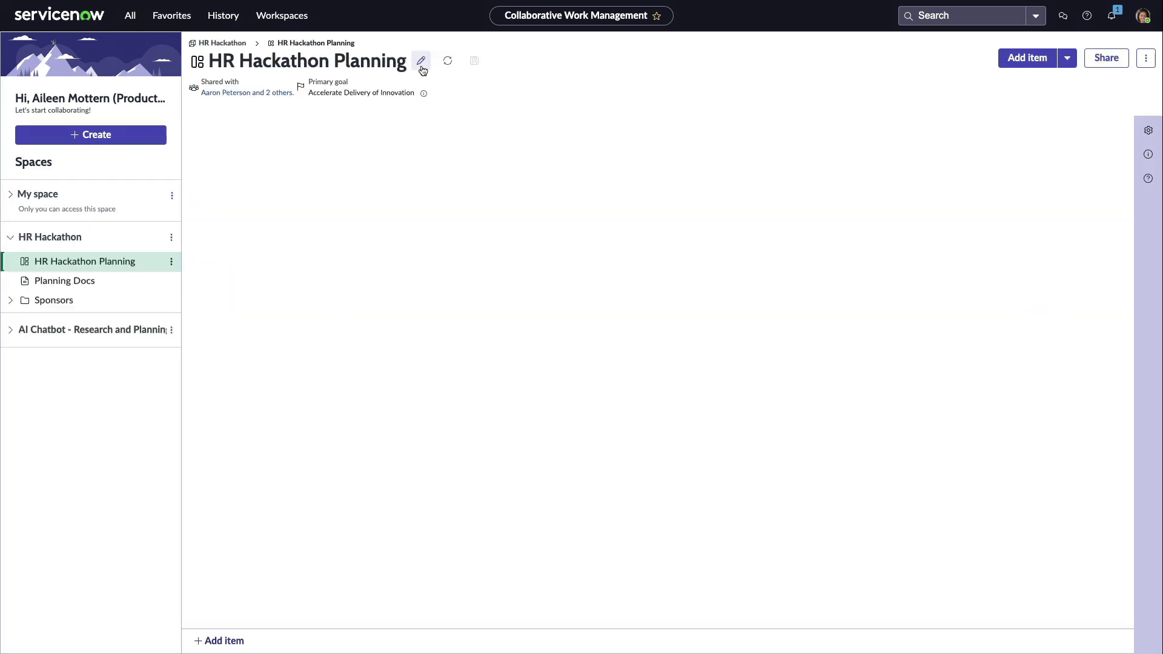
pyautogui.click(420, 61)
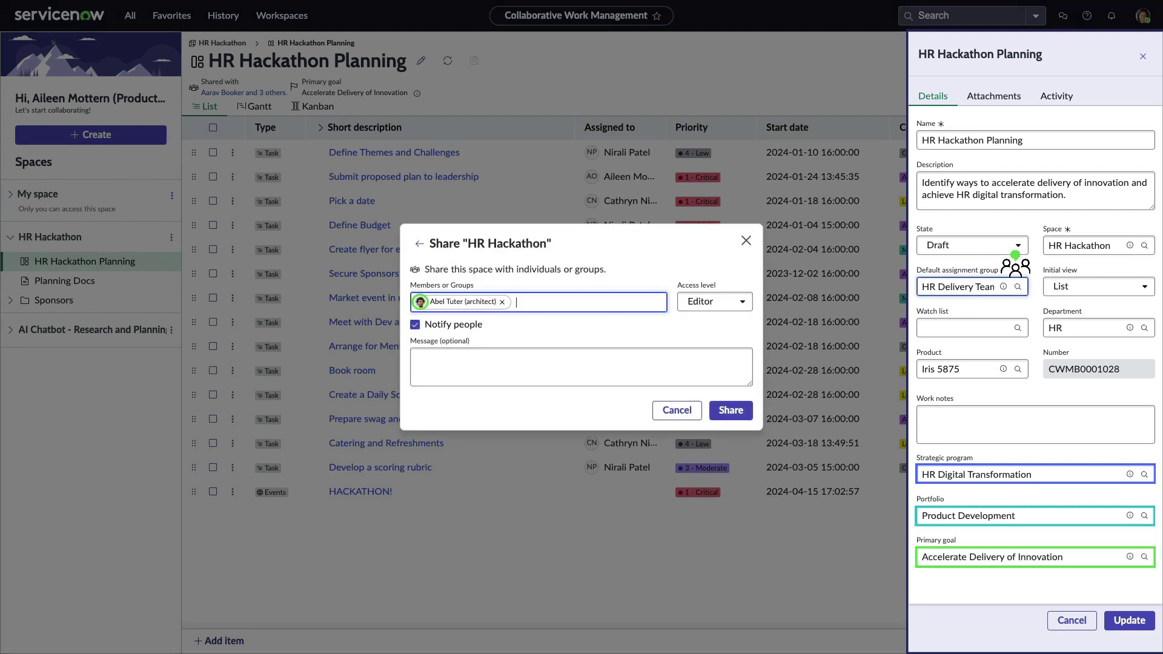
pyautogui.click(747, 306)
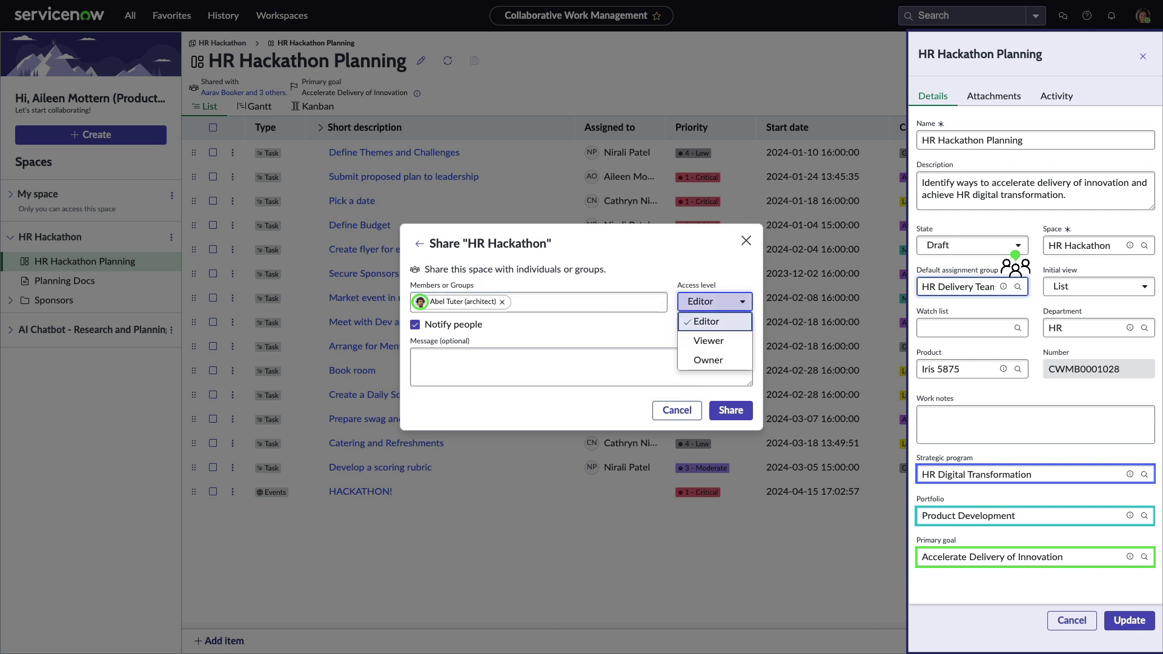
pyautogui.click(581, 366)
pyautogui.write('Join us to ')
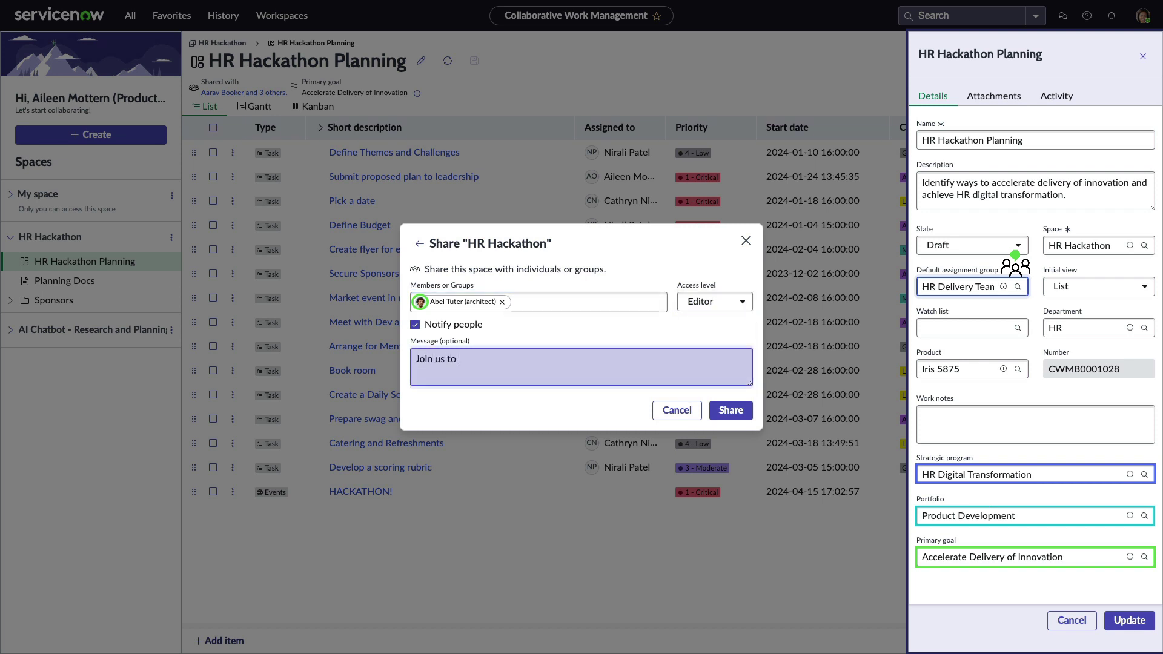
pyautogui.write('collaborate on the HR Hackathon.')
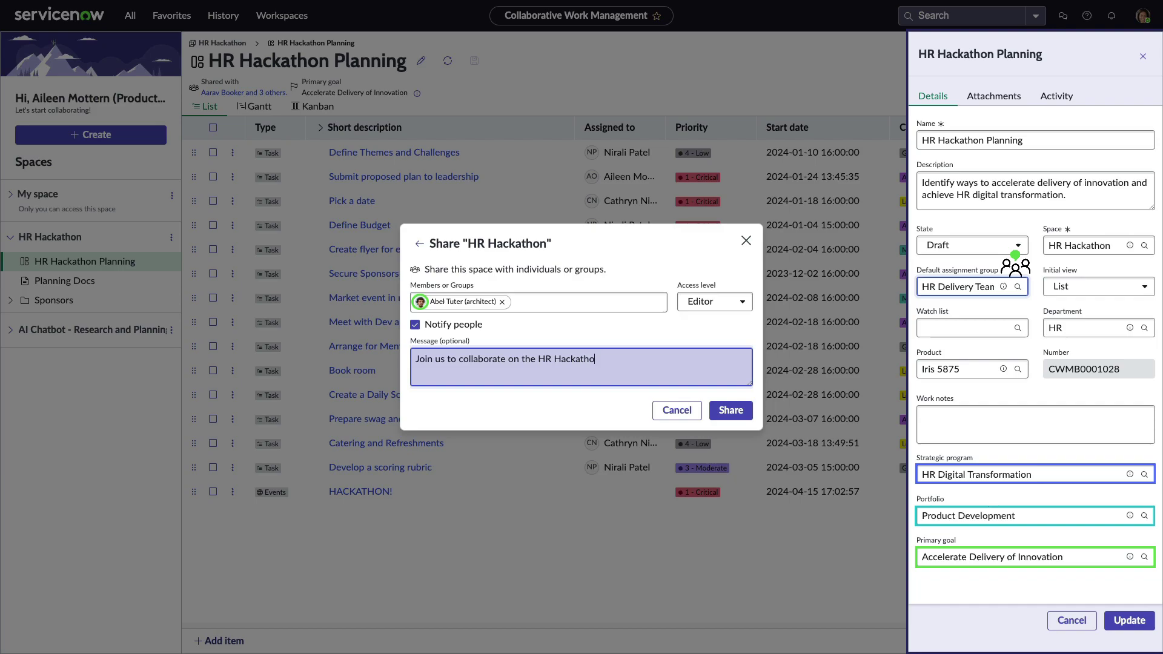
pyautogui.click(729, 411)
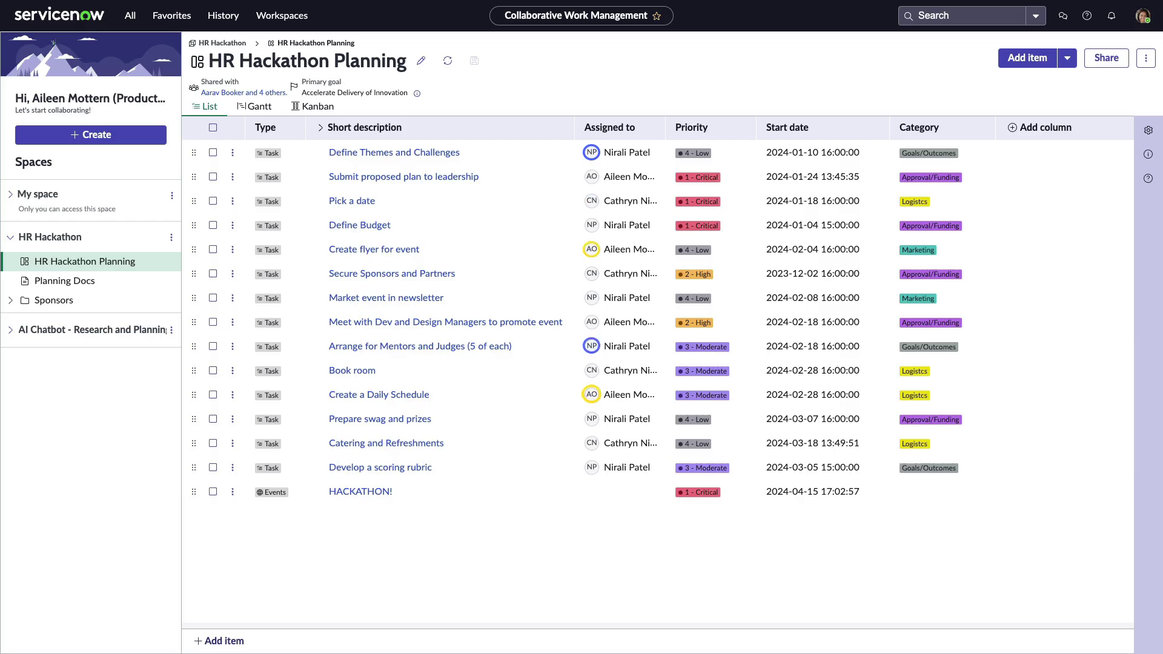
# Step: Create a 'Checkpoint' item type with a flag icon, available for all boards and spaces
pyautogui.click(1069, 63)
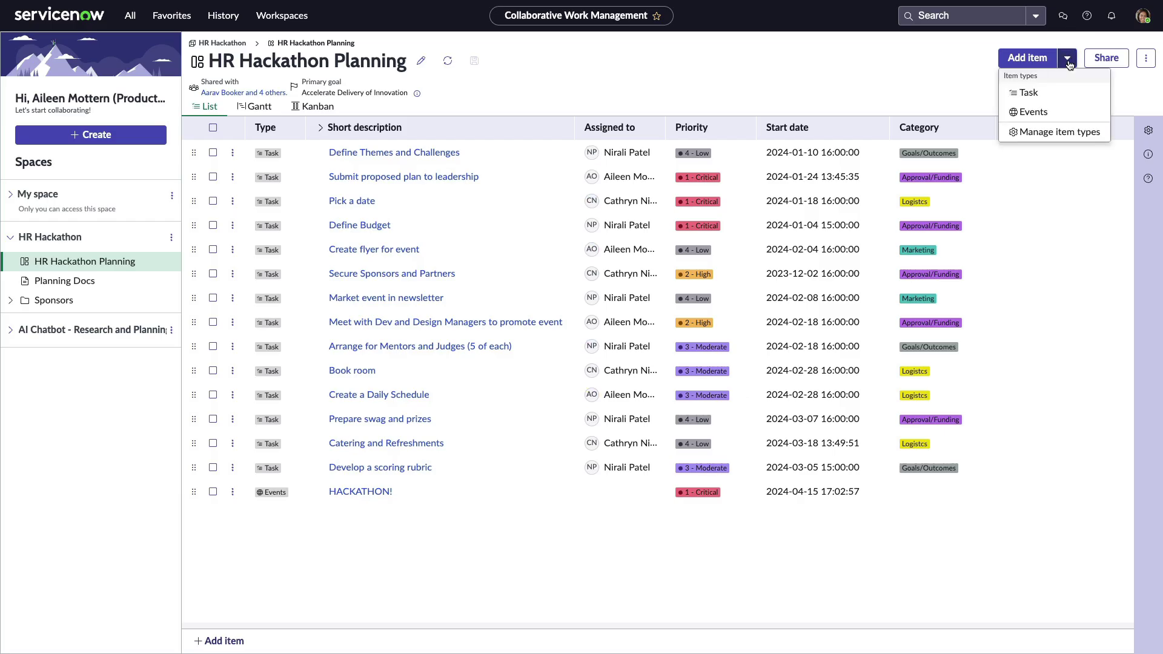
pyautogui.click(1050, 132)
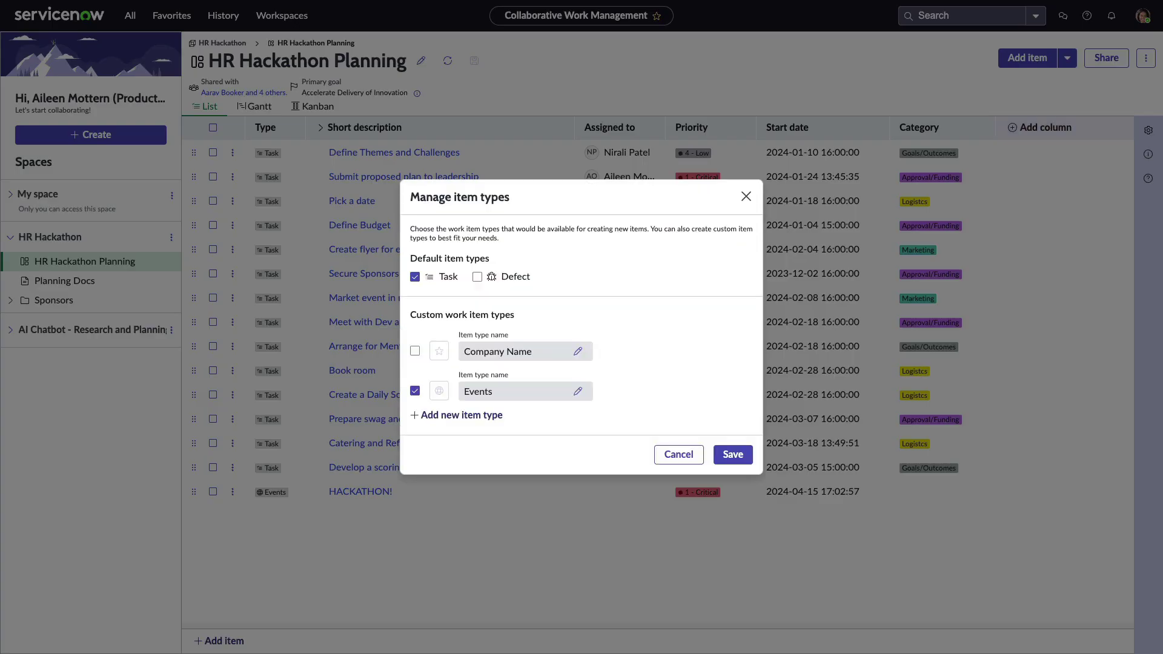
pyautogui.click(418, 416)
pyautogui.write('Checkpoint')
pyautogui.click(440, 412)
pyautogui.click(489, 437)
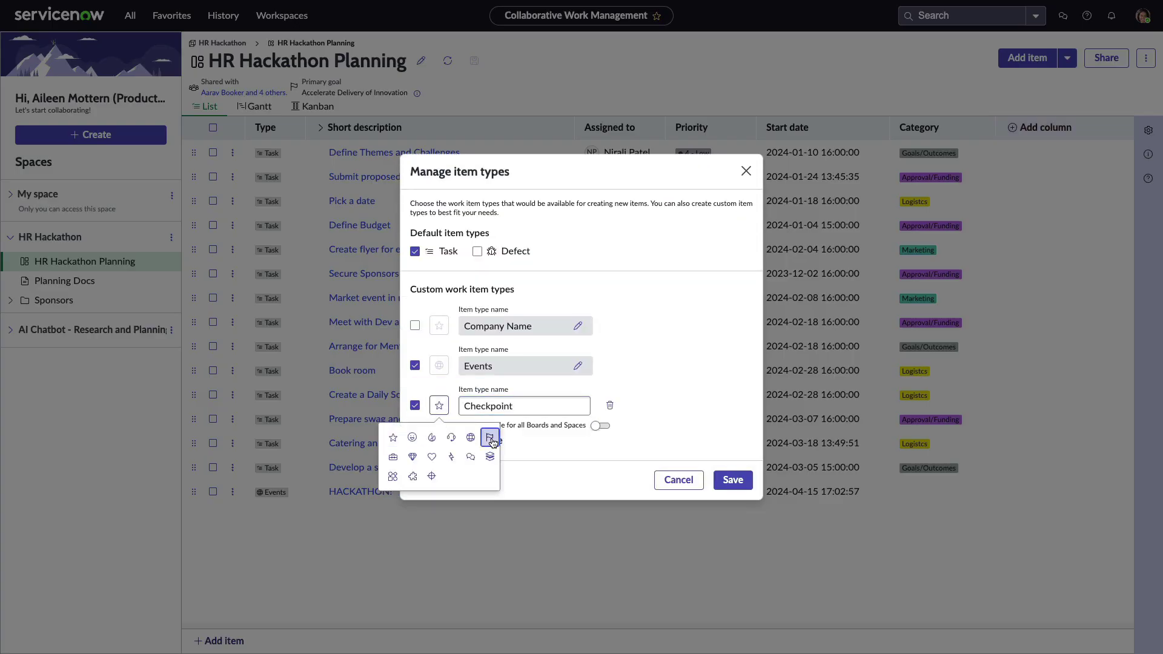
pyautogui.click(600, 426)
pyautogui.click(733, 480)
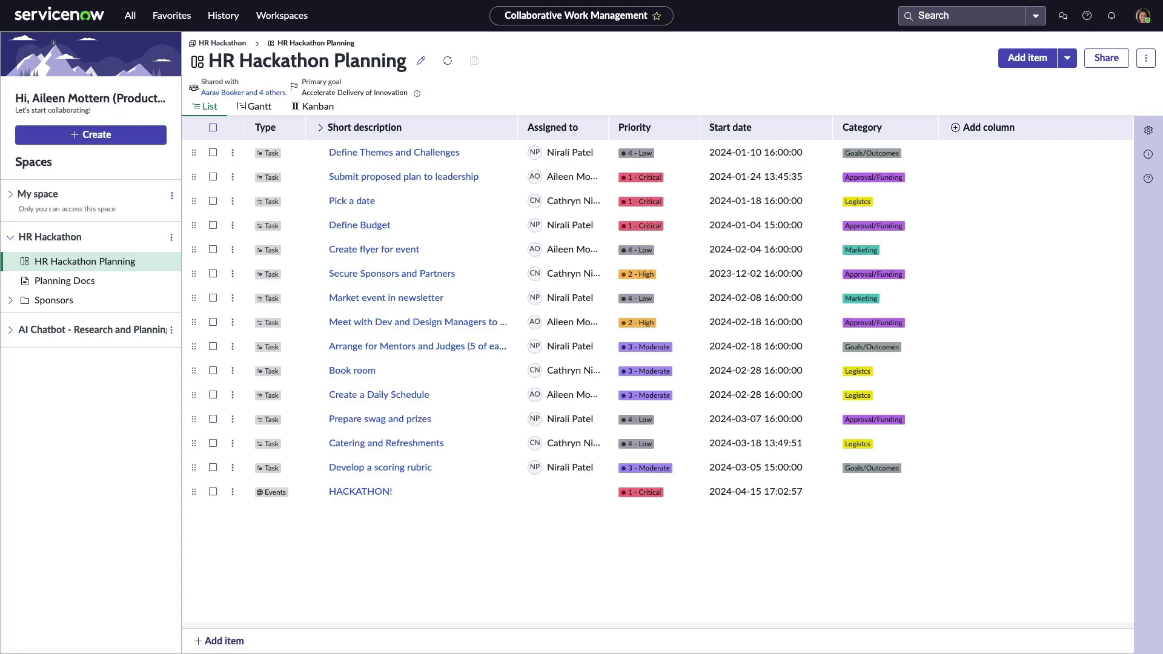
pyautogui.click(200, 642)
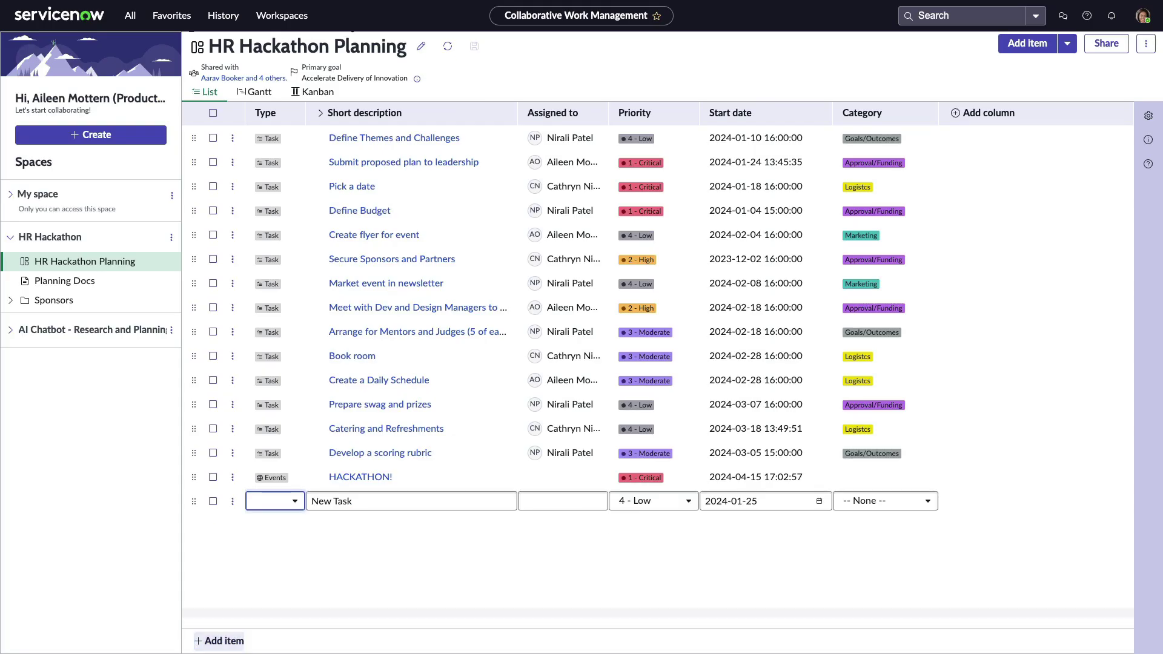
pyautogui.click(266, 501)
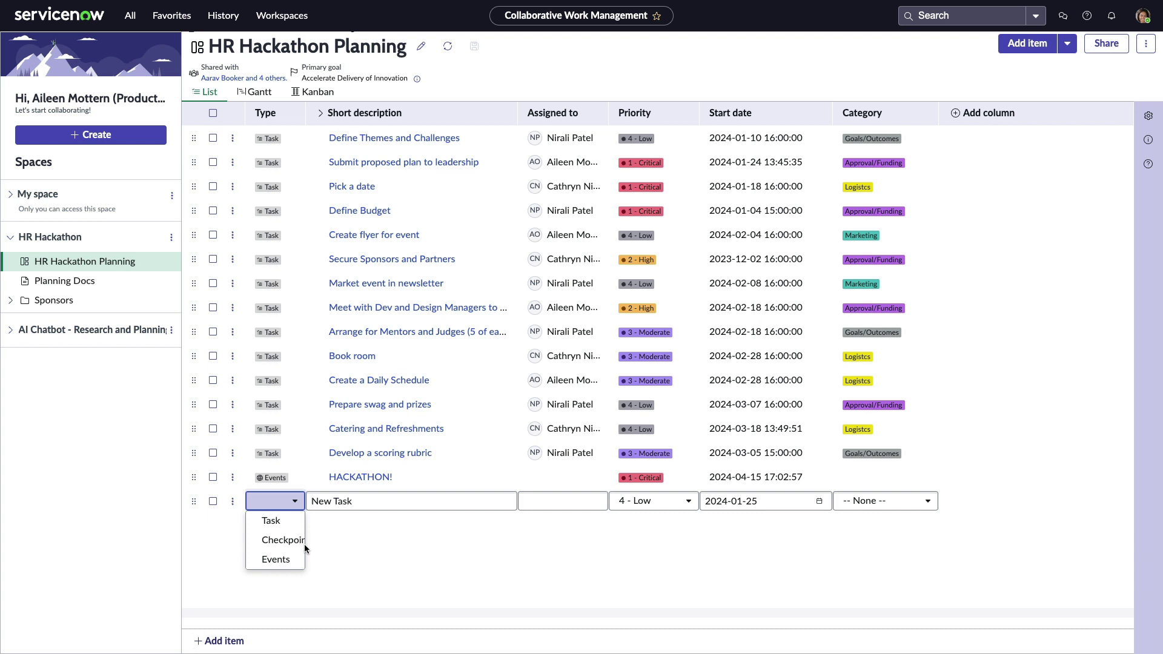
pyautogui.click(304, 542)
pyautogui.click(379, 503)
pyautogui.write('Hackathon Plann')
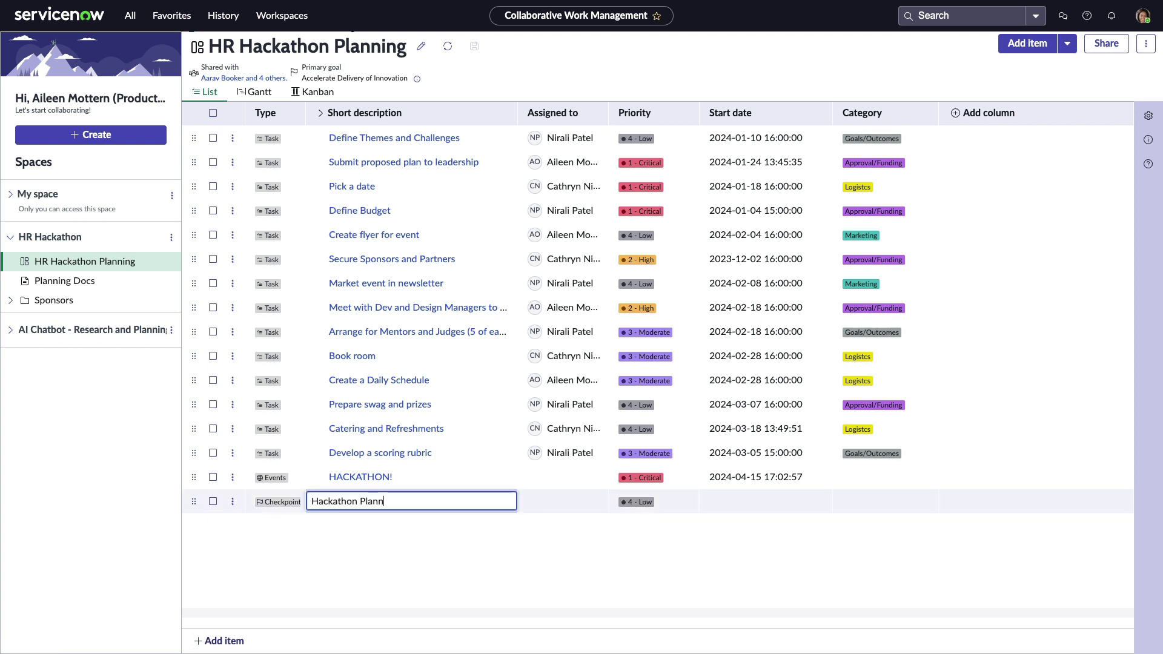
pyautogui.write('ing Complete')
pyautogui.press('Tab')
pyautogui.press('Down')
pyautogui.press('Return')
pyautogui.press('Tab')
pyautogui.press('Return')
pyautogui.press('Up')
pyautogui.press('Return')
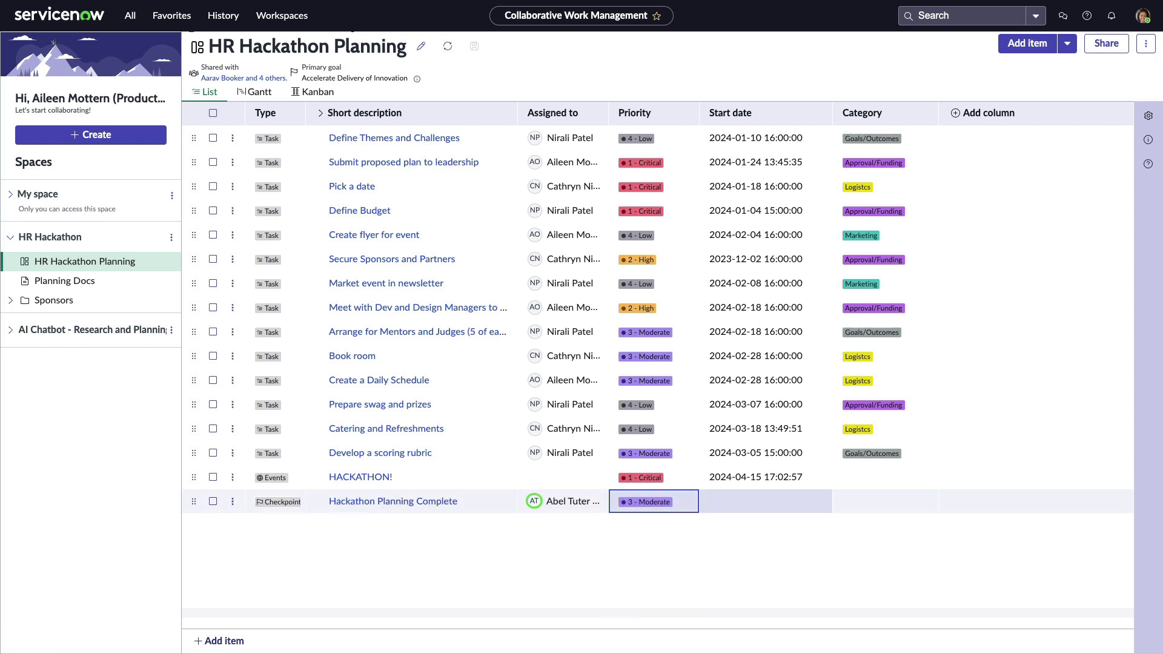
pyautogui.press('Tab')
pyautogui.write('2024-03-27 17:00:00')
pyautogui.press('Return')
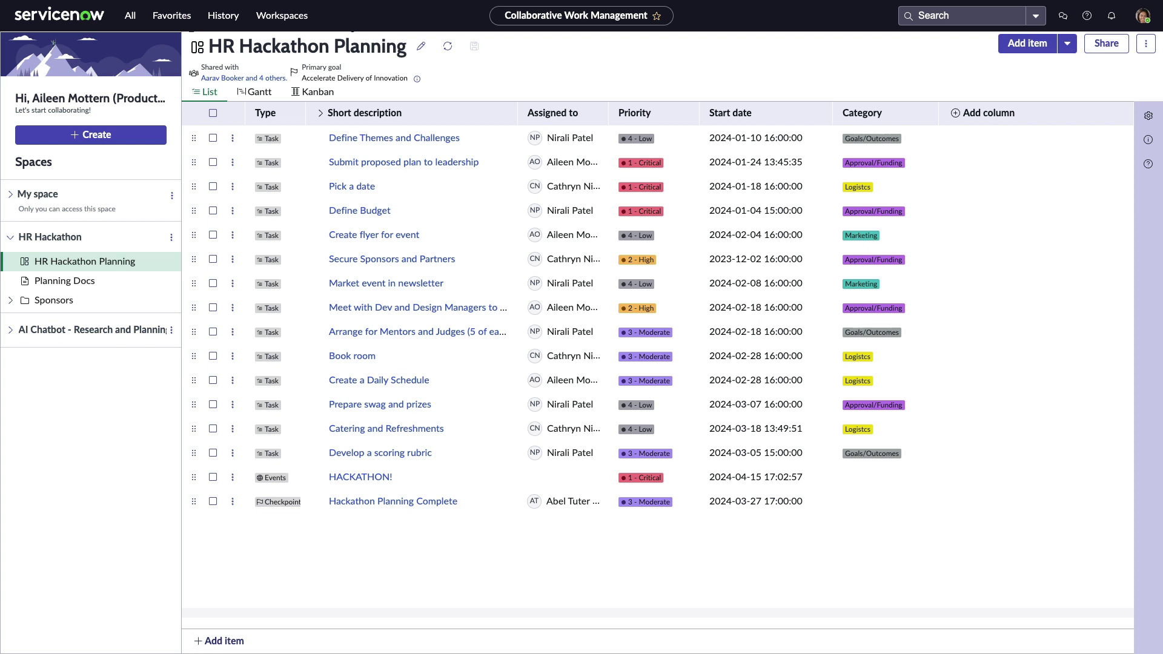
# Step: Start a Label column named 'Status' with a green On-Track option
pyautogui.click(958, 115)
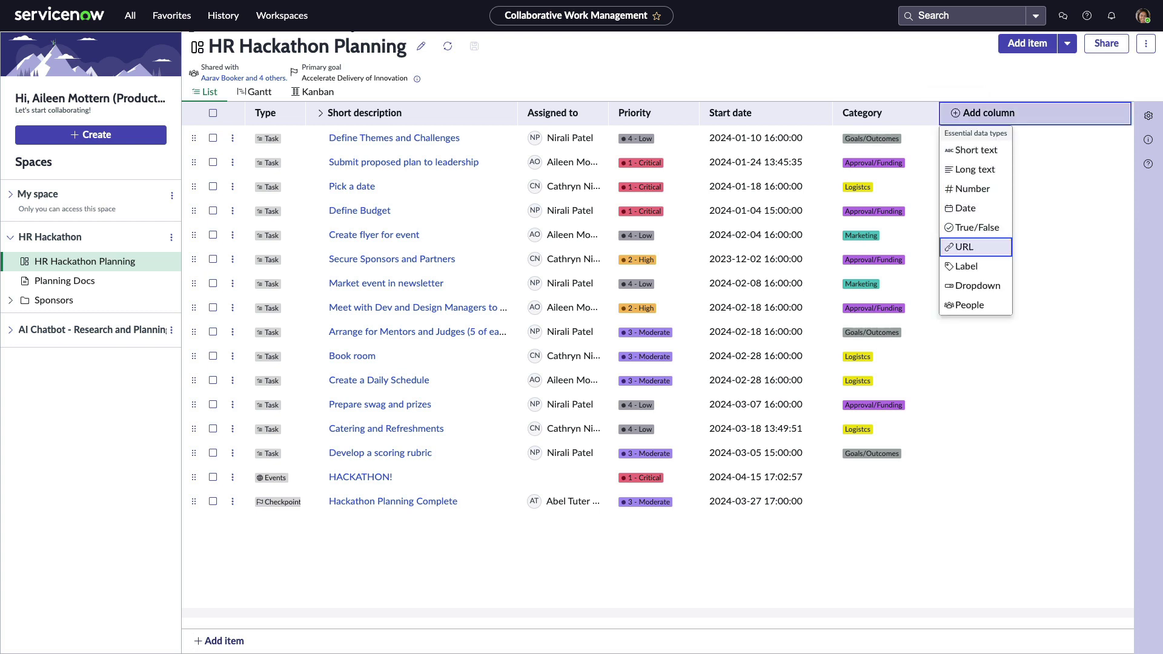
pyautogui.click(967, 266)
pyautogui.write('Status')
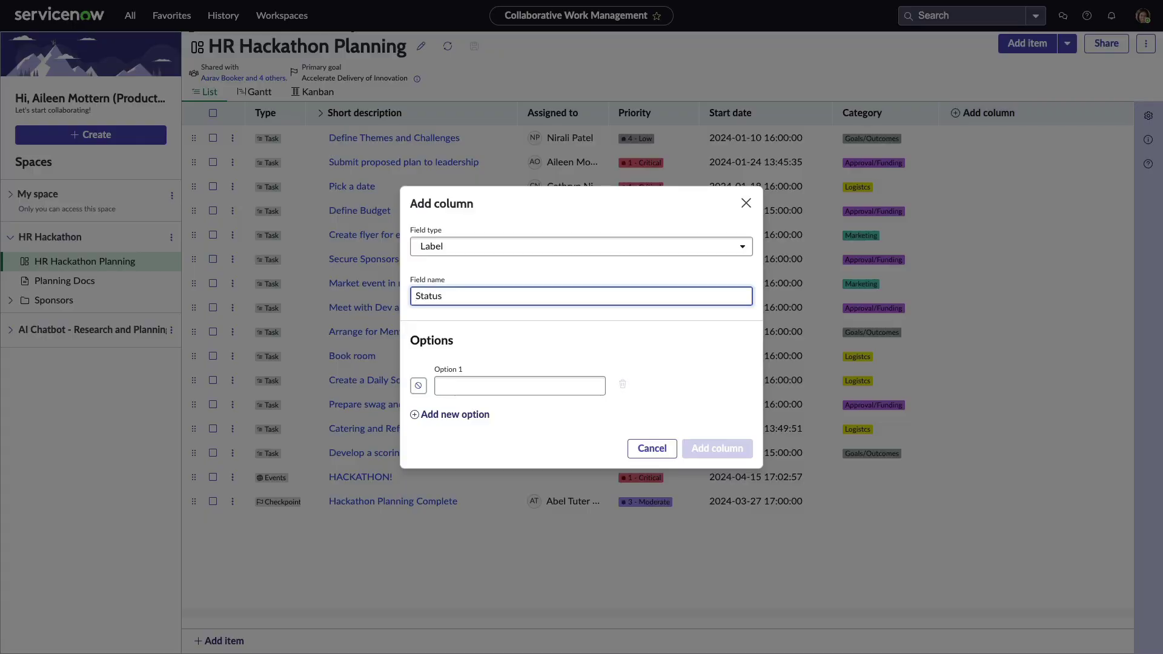
pyautogui.click(493, 385)
pyautogui.write('On-Track')
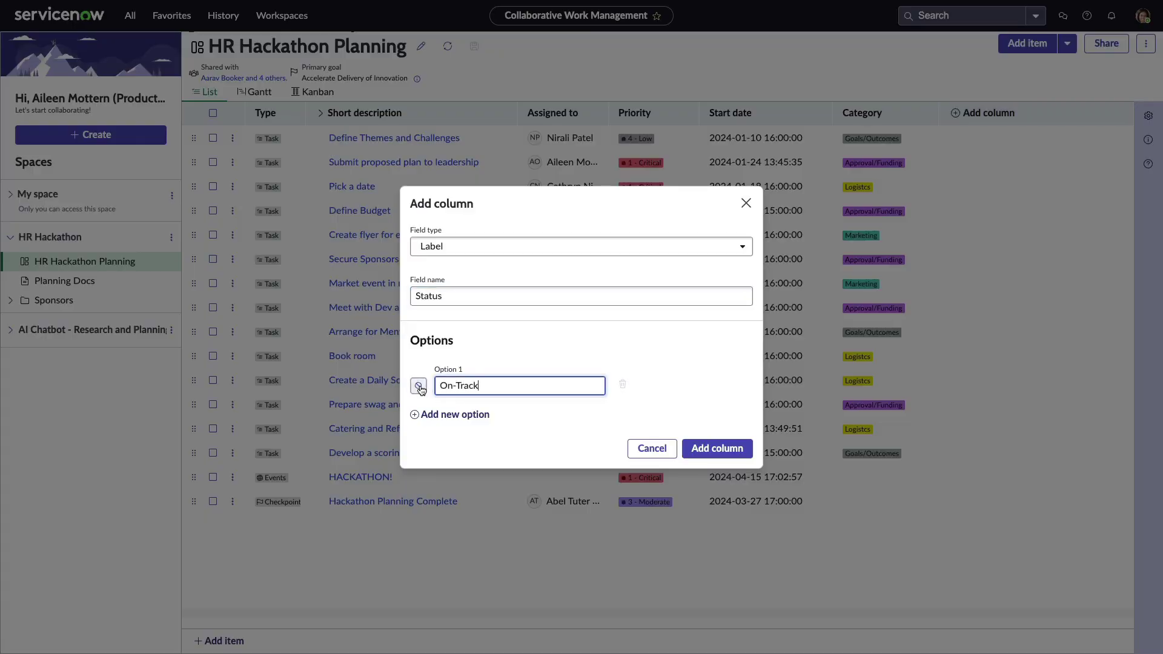
pyautogui.click(418, 386)
pyautogui.click(377, 488)
# Step: Add yellow Pending and red Blocked options and create the Status column
pyautogui.click(418, 415)
pyautogui.write('Pe')
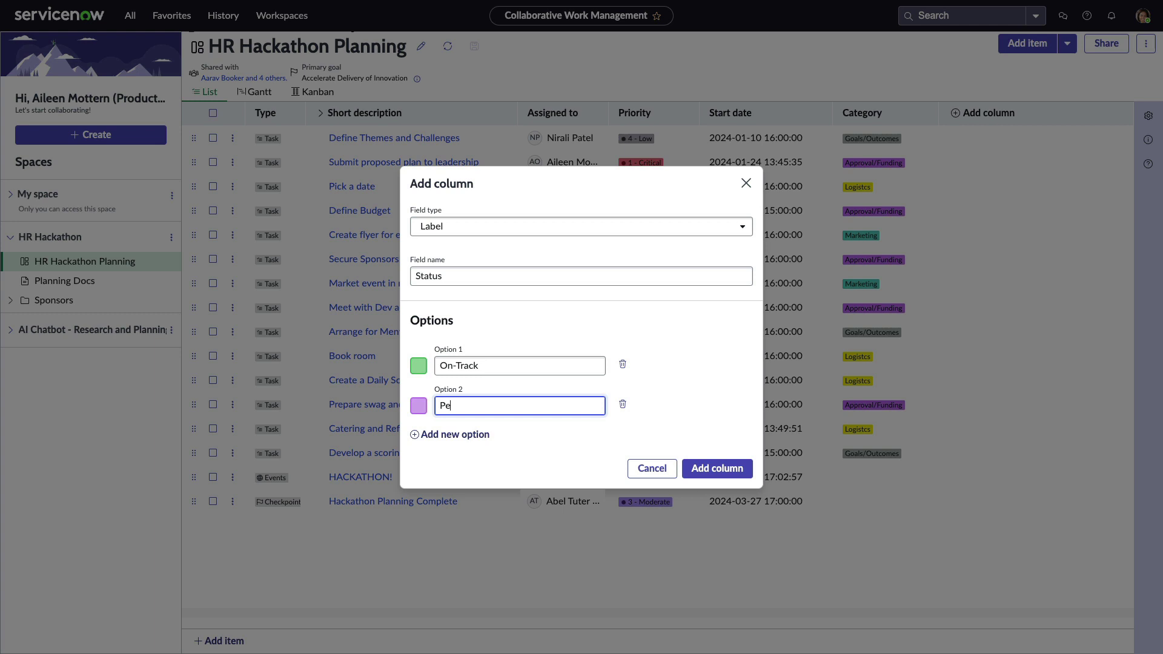
pyautogui.write('nding')
pyautogui.click(418, 405)
pyautogui.click(462, 470)
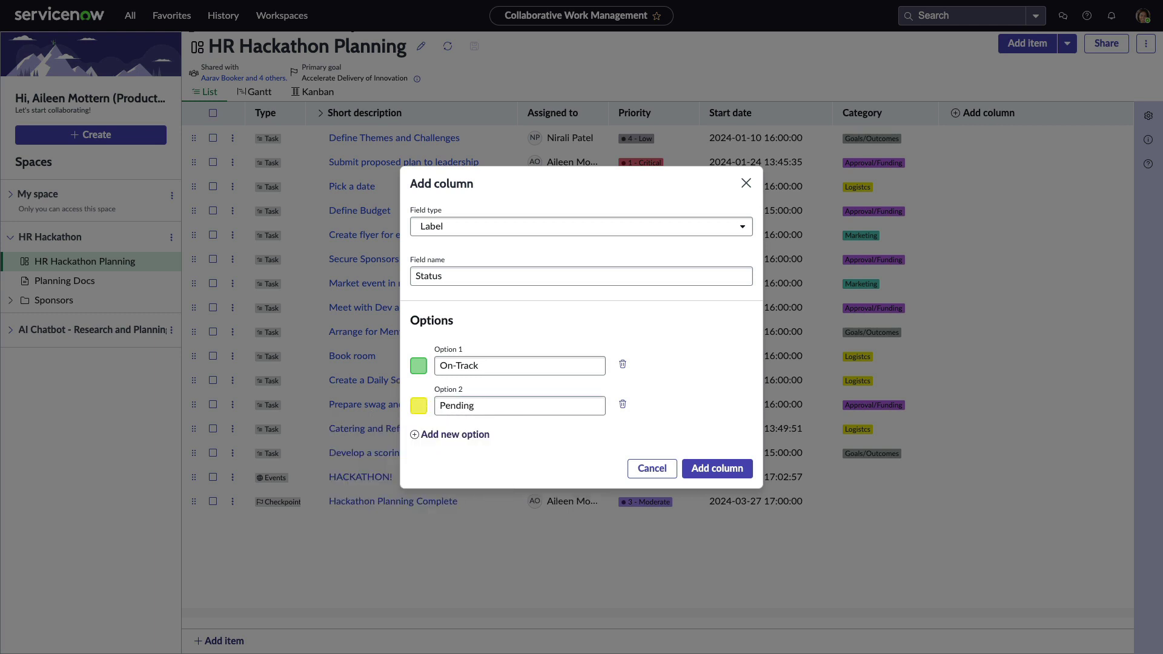
pyautogui.click(415, 440)
pyautogui.write('Blocked')
pyautogui.click(419, 426)
pyautogui.click(383, 466)
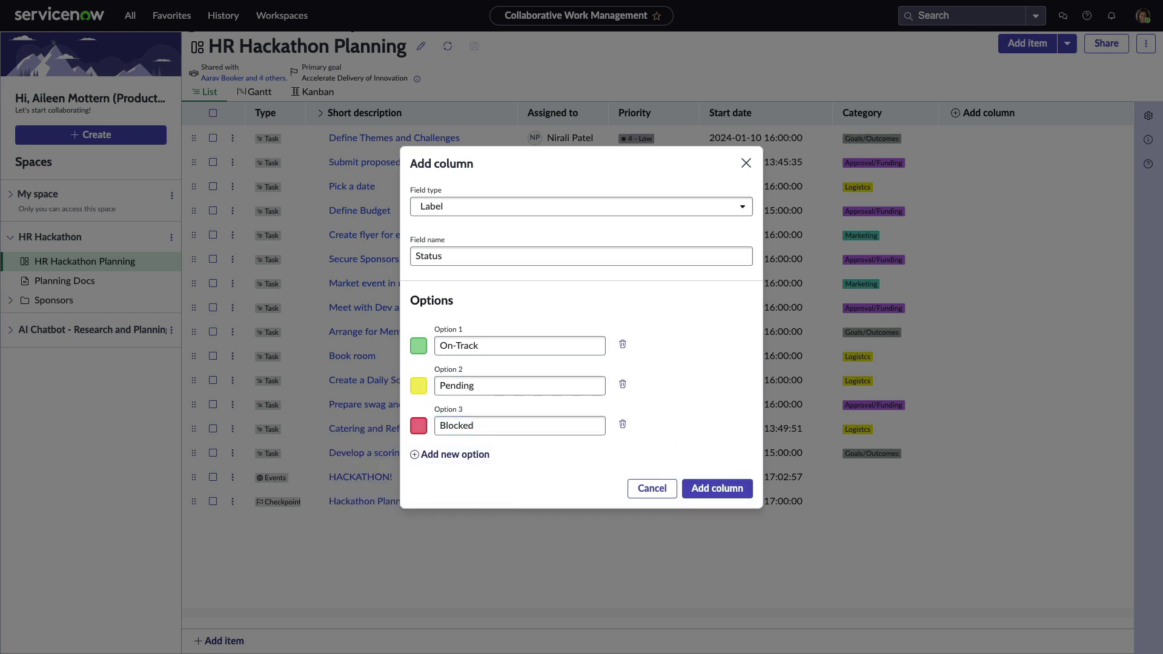
pyautogui.click(718, 489)
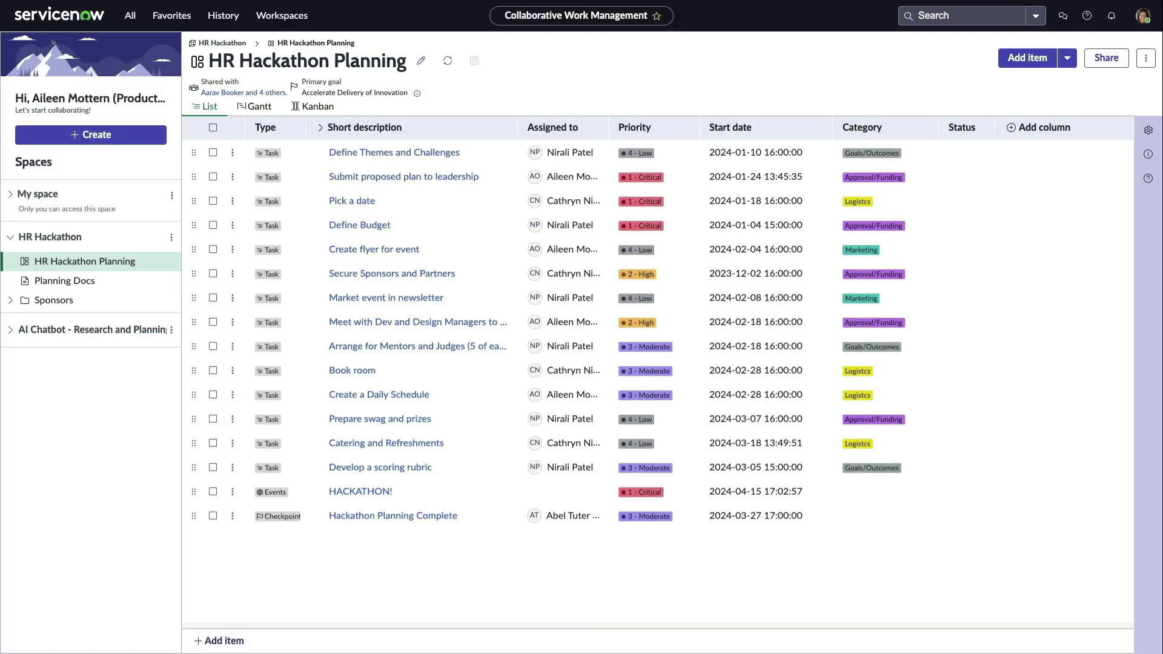
# Step: Set Define Themes and Challenges' Status to On-Track
pyautogui.click(975, 155)
pyautogui.click(975, 155)
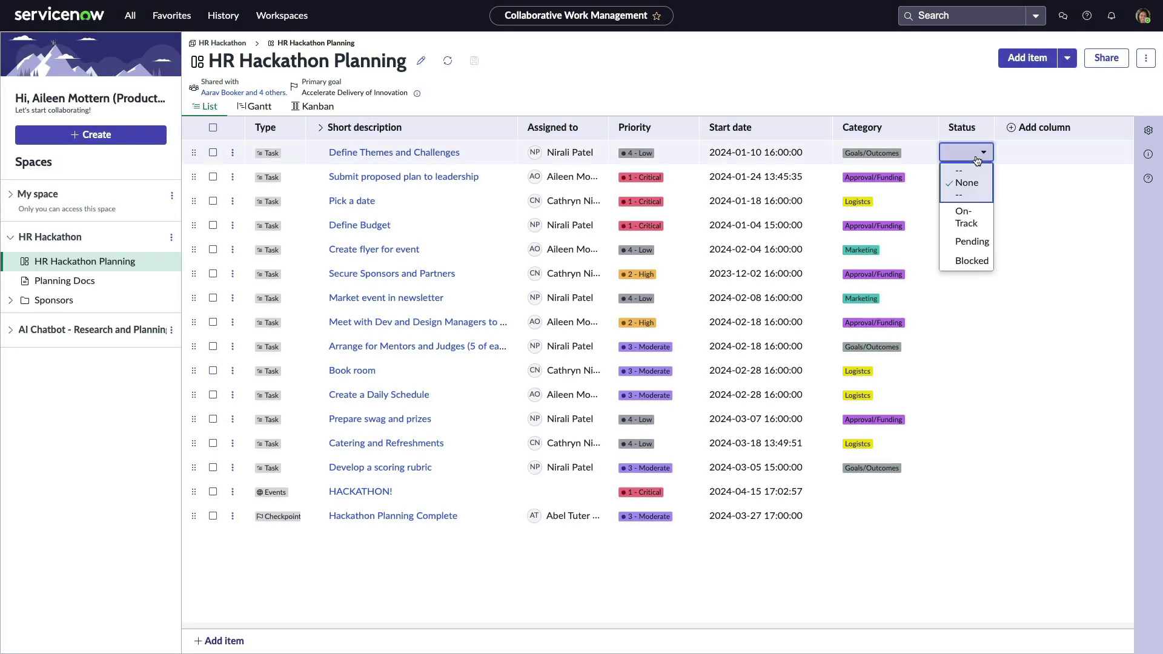
pyautogui.click(982, 222)
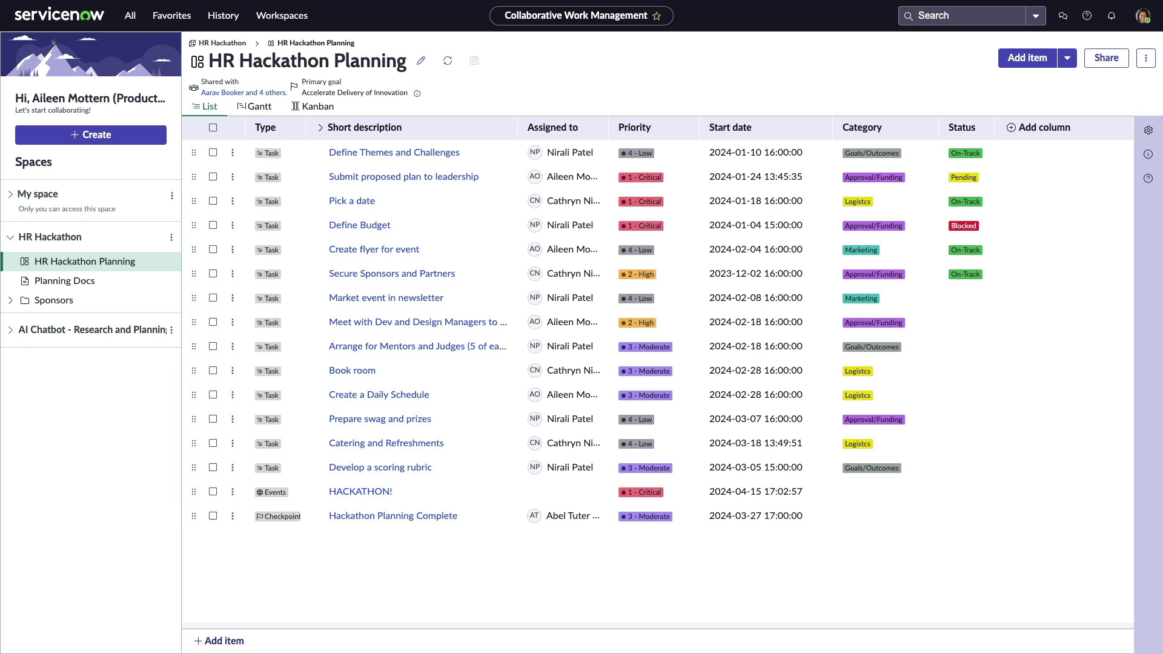
# Step: Stretch the flyer task to late February, group Kanban lanes by Status, move Catering to On-Track
pyautogui.click(255, 106)
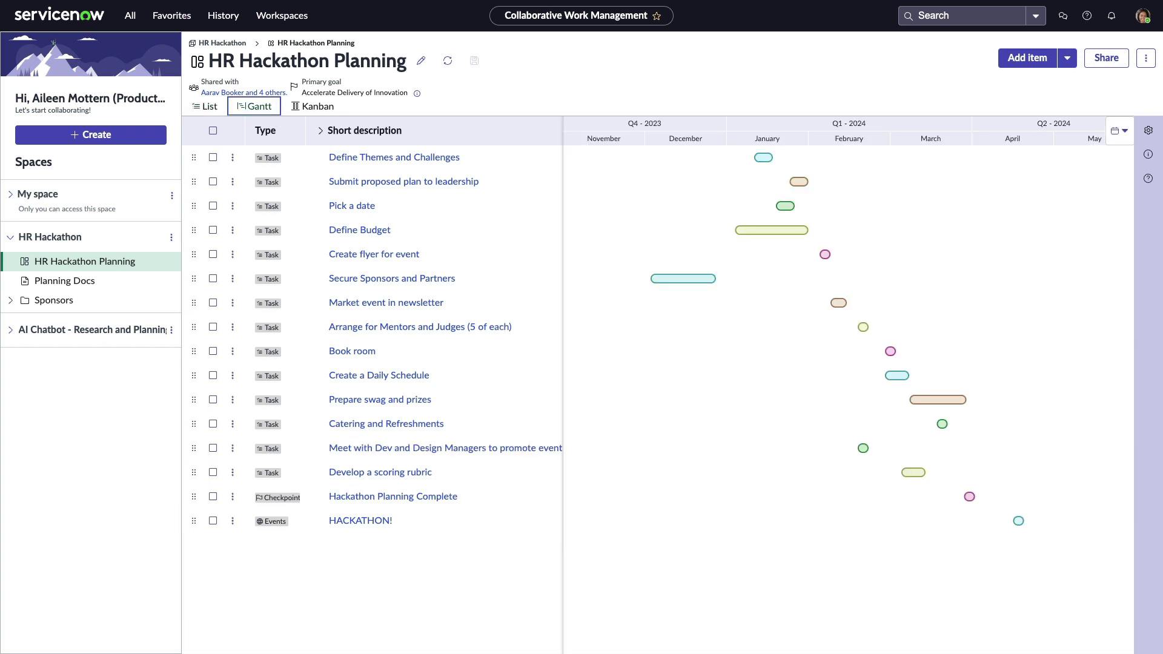
pyautogui.moveTo(829, 254); pyautogui.dragTo(866, 256)
pyautogui.click(315, 107)
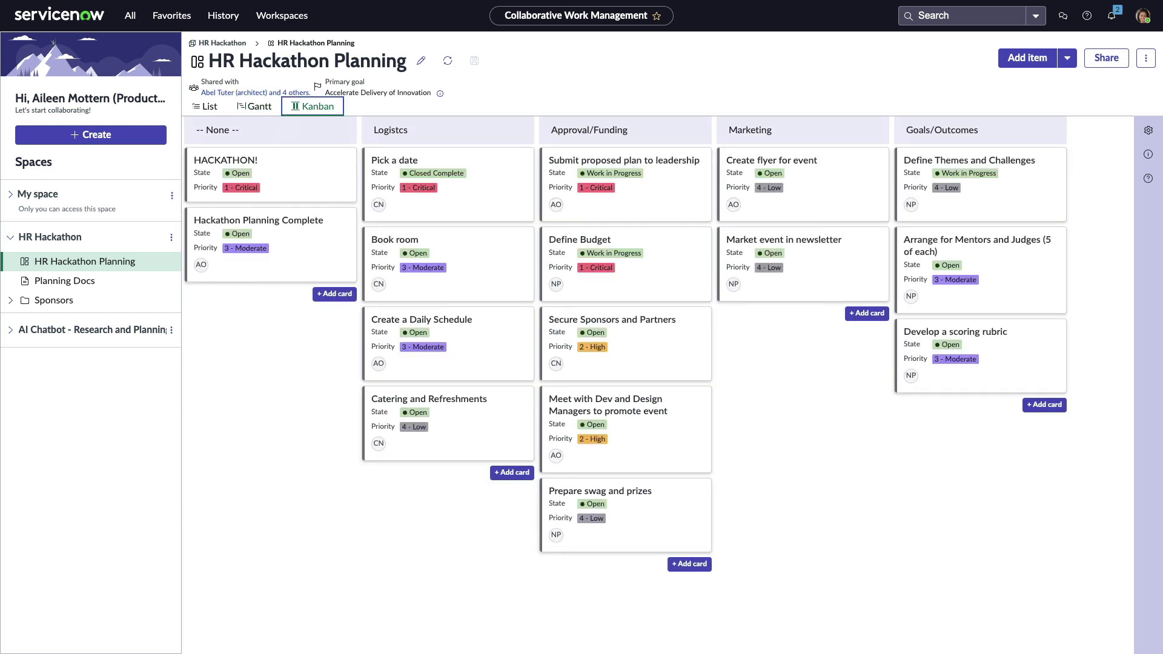
pyautogui.click(1148, 130)
pyautogui.click(1065, 195)
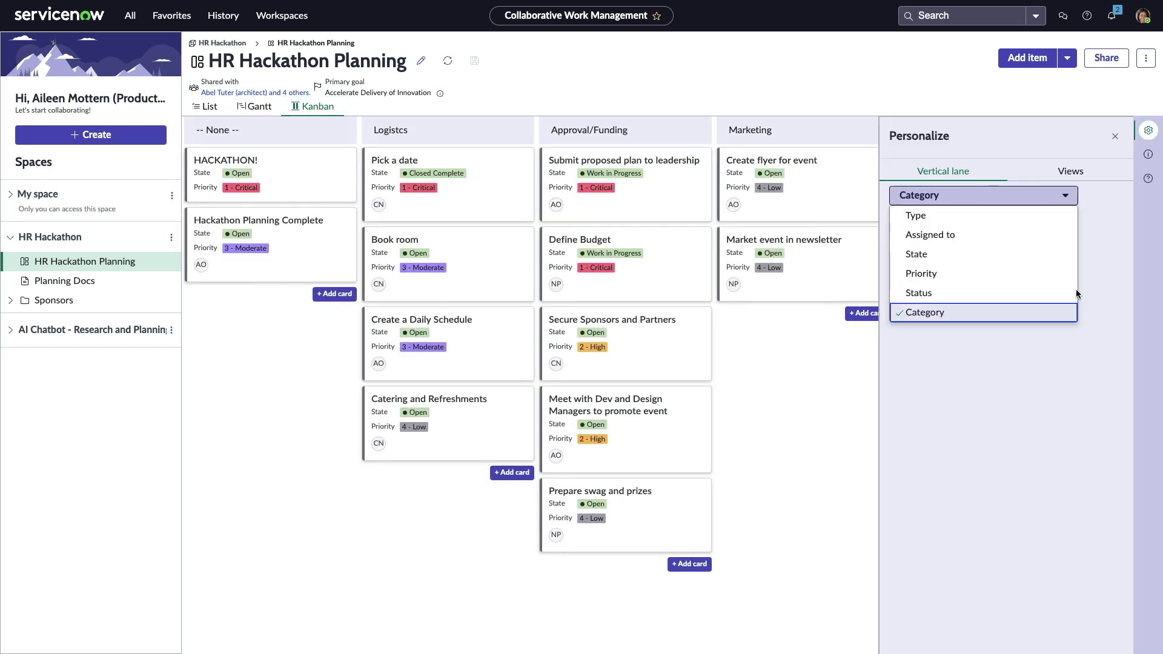
pyautogui.click(1053, 294)
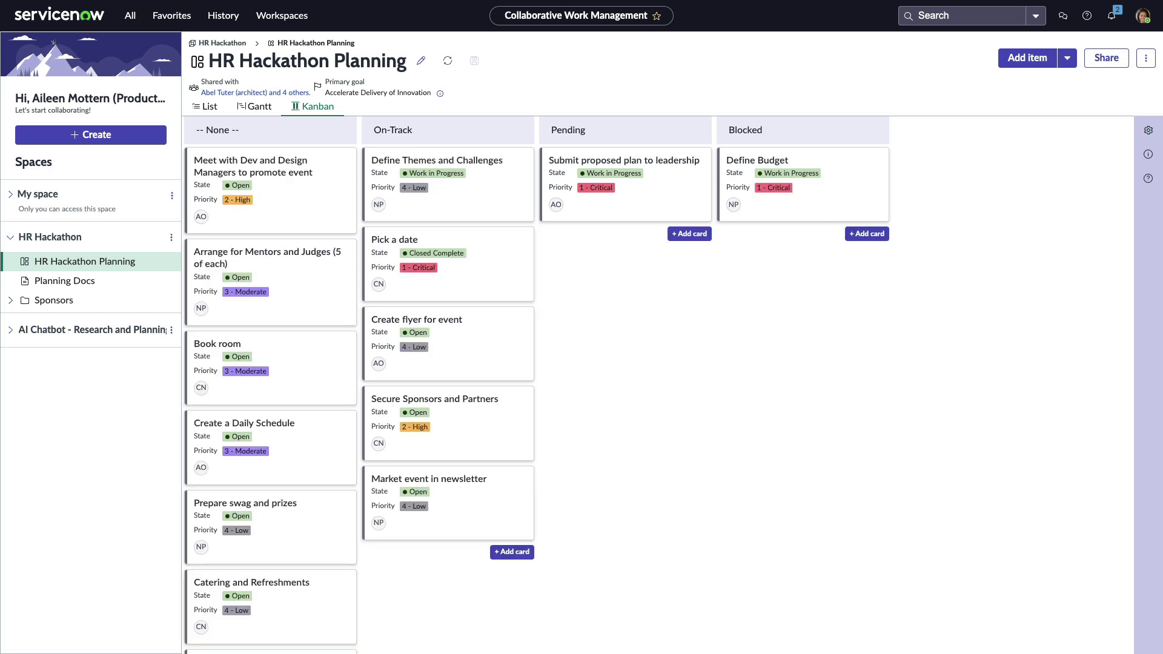
pyautogui.moveTo(291, 616); pyautogui.dragTo(448, 581)
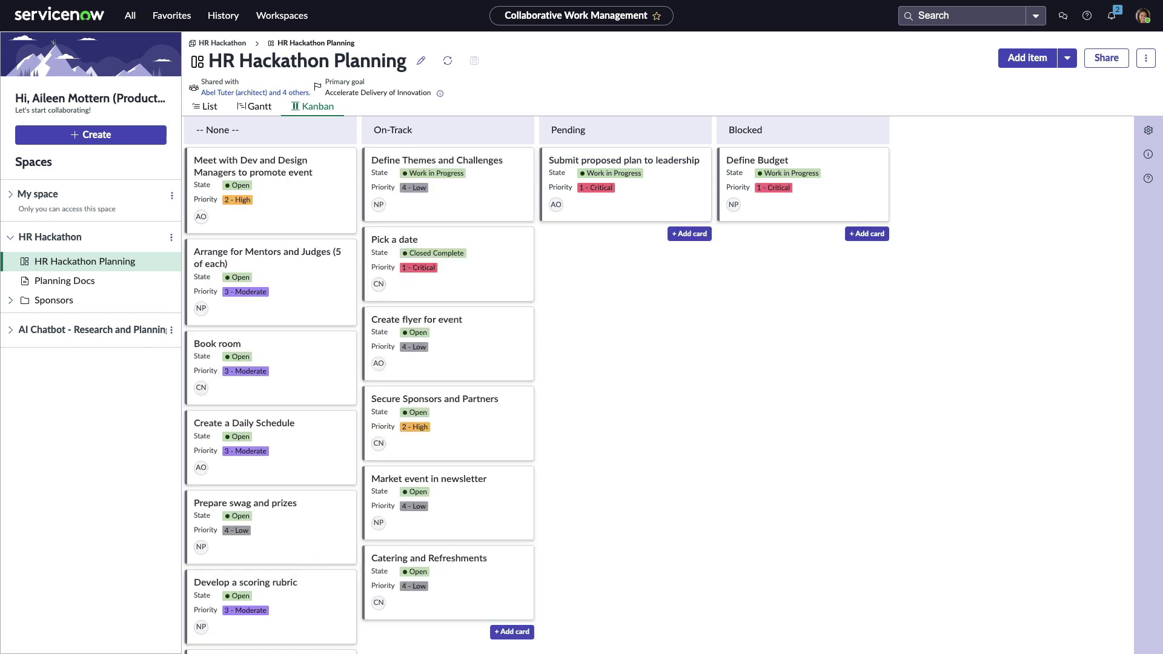
# Step: Comment 'Keep us posted!' on the Define Budget task
pyautogui.click(813, 197)
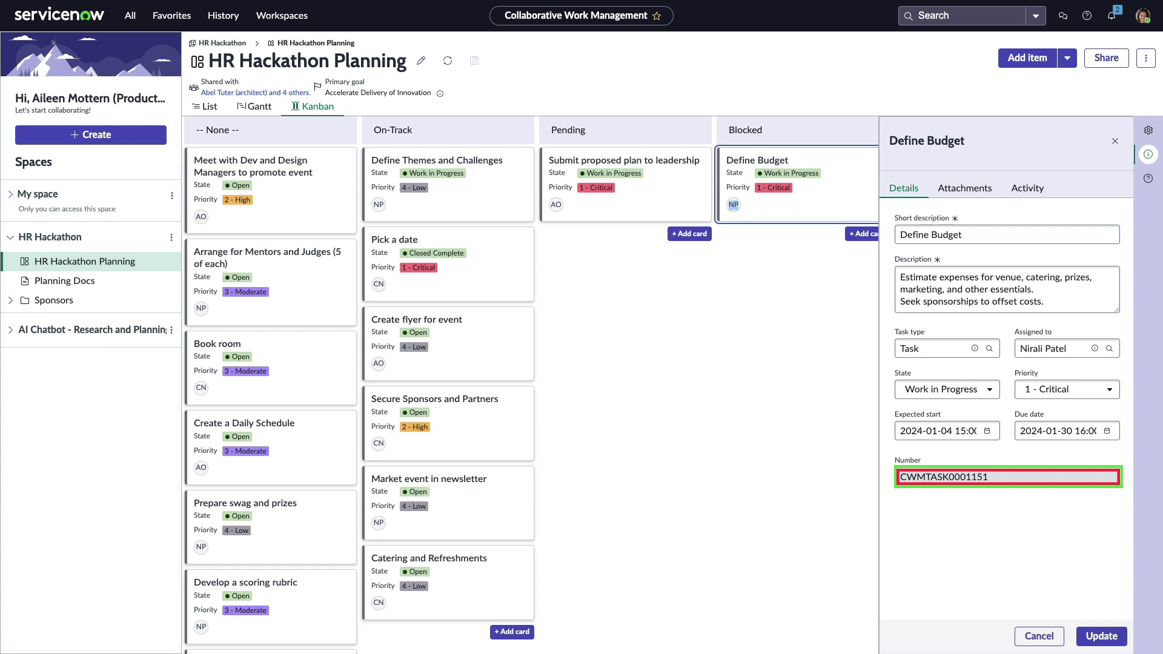
pyautogui.click(965, 189)
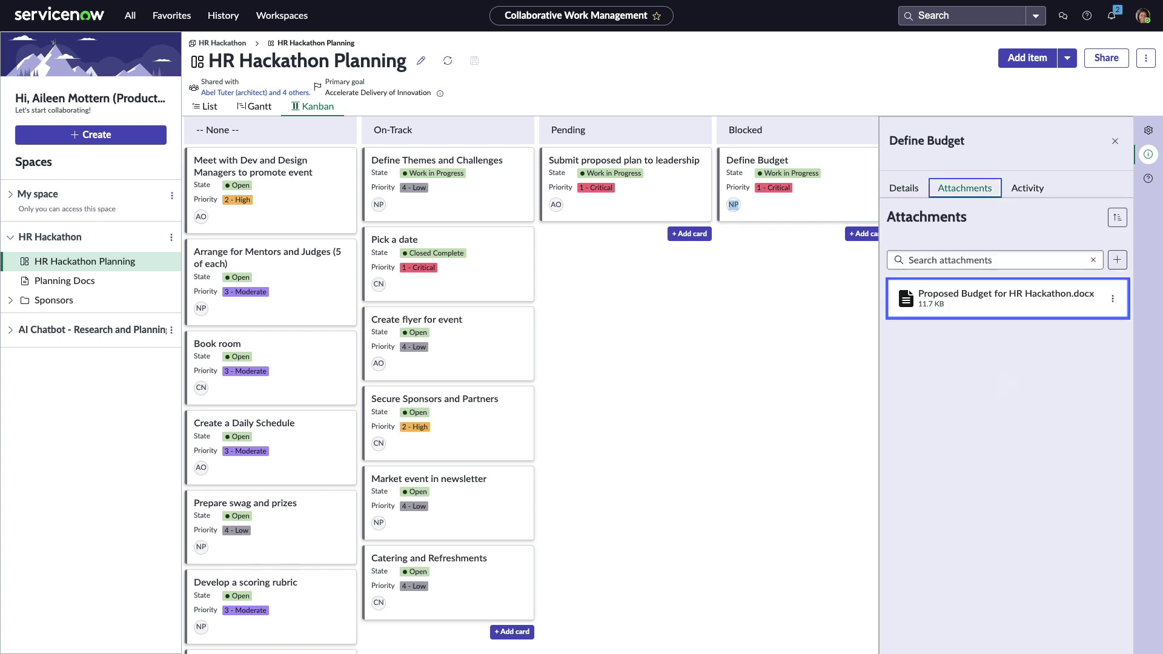
pyautogui.click(1028, 189)
pyautogui.press('Tab')
pyautogui.write('Keep us posted!')
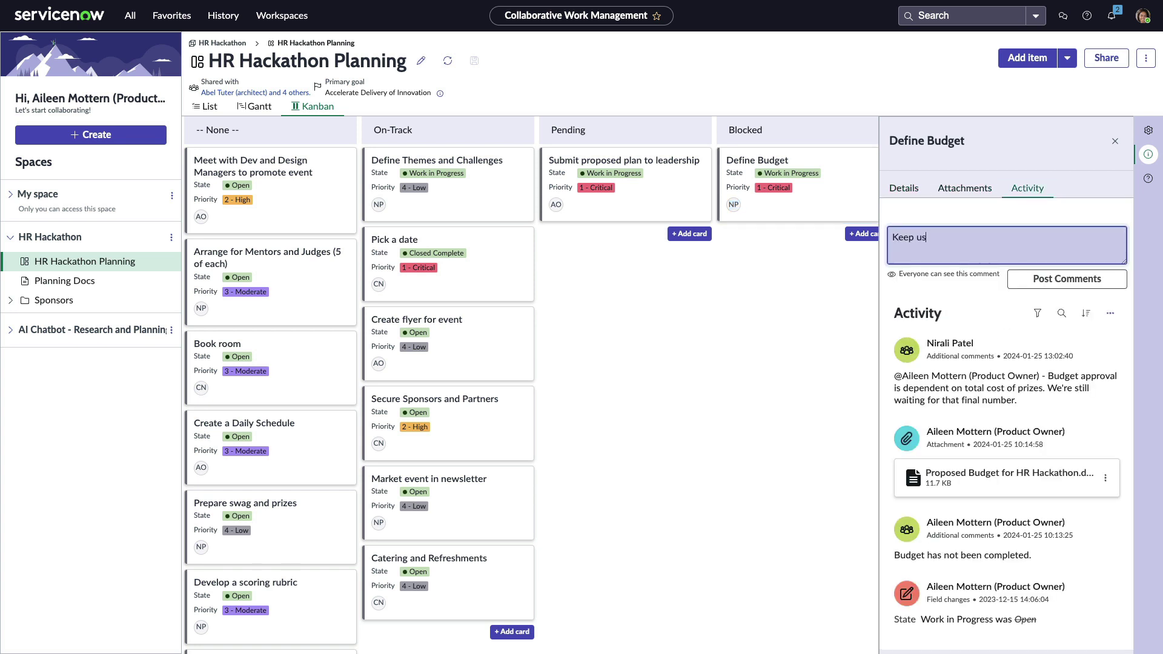
pyautogui.press('Tab')
pyautogui.press('Return')
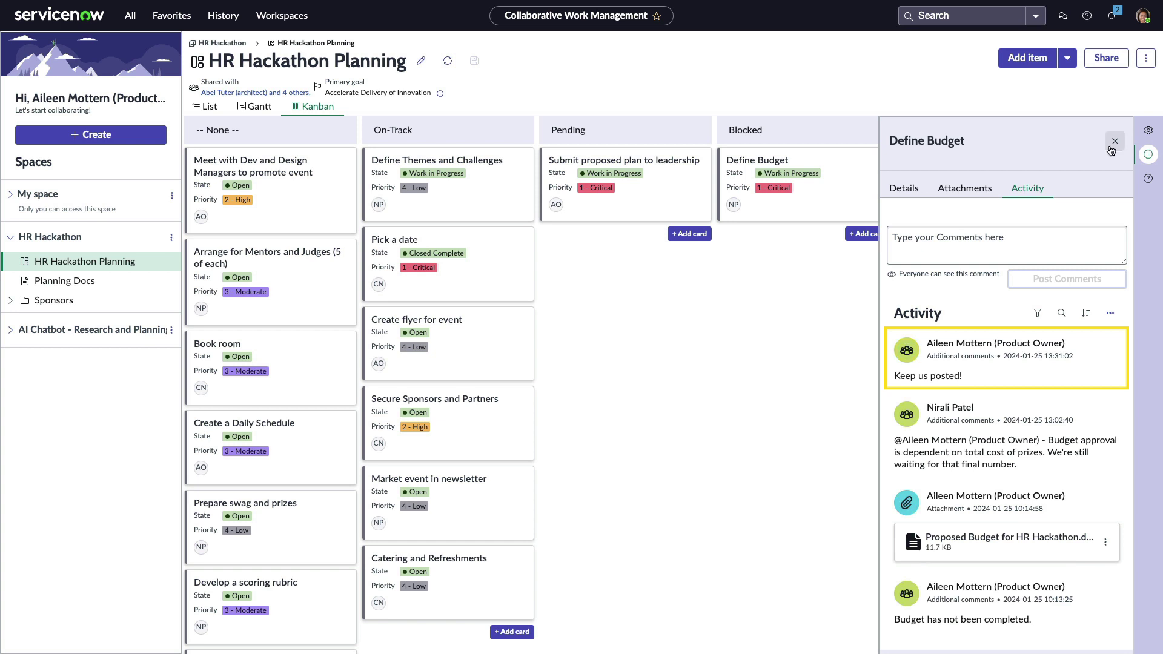
pyautogui.click(1115, 141)
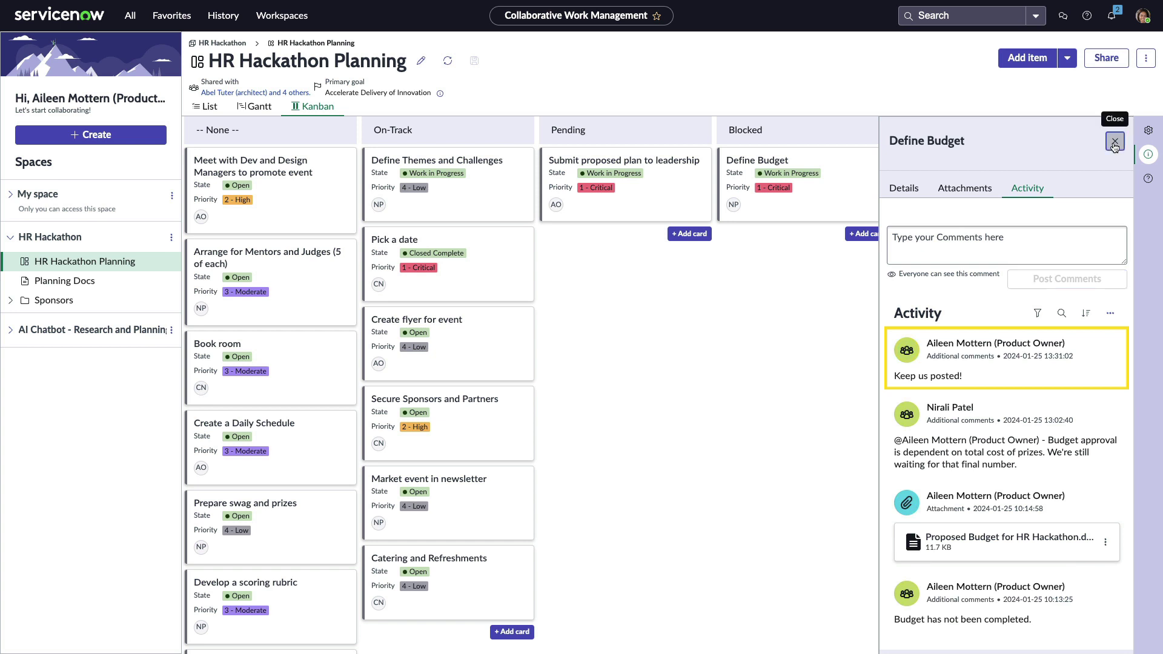
# Step: In Planning Docs, color the 'Join the Hackathon' heading green
pyautogui.click(106, 283)
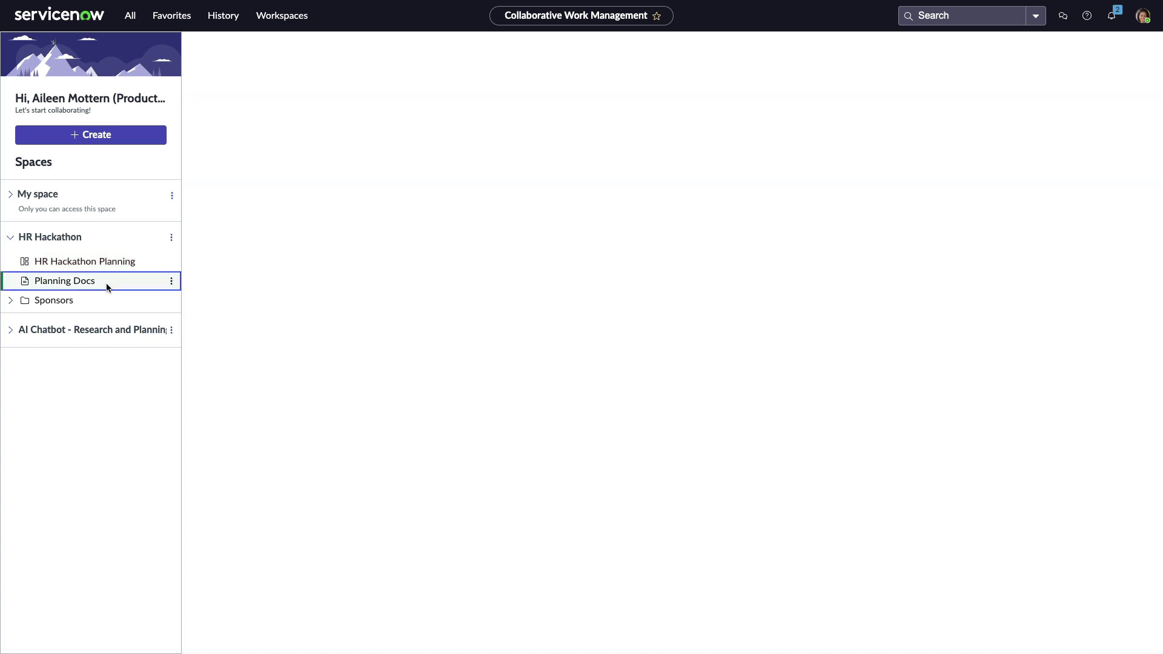
pyautogui.moveTo(488, 286); pyautogui.dragTo(674, 286)
pyautogui.click(991, 99)
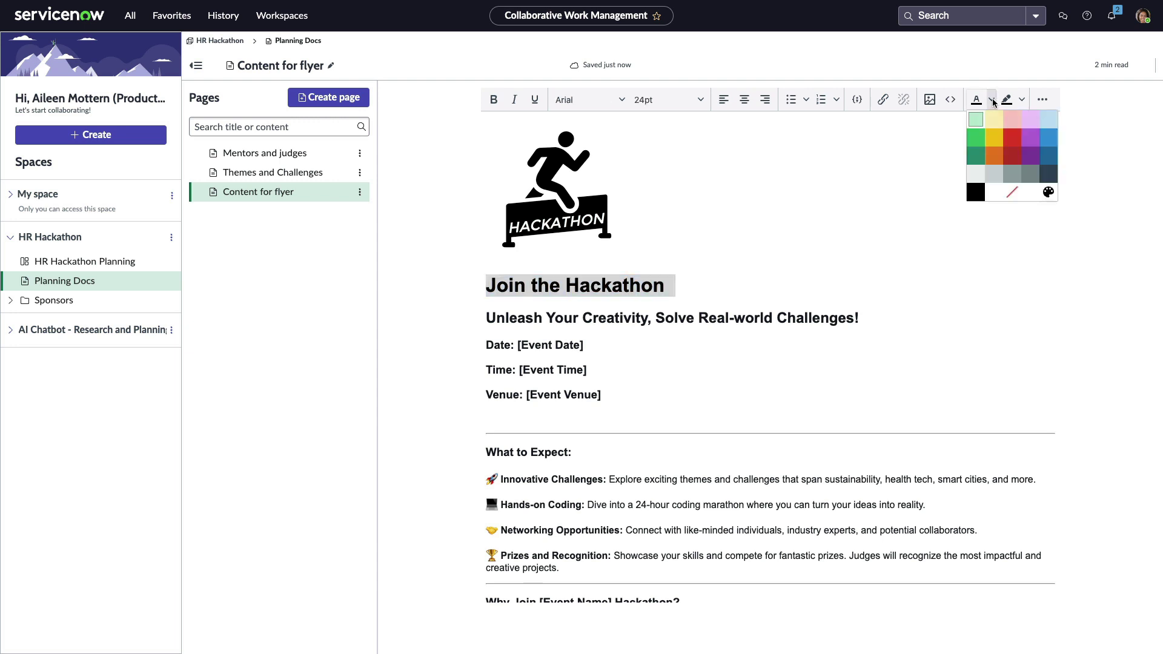
pyautogui.click(979, 140)
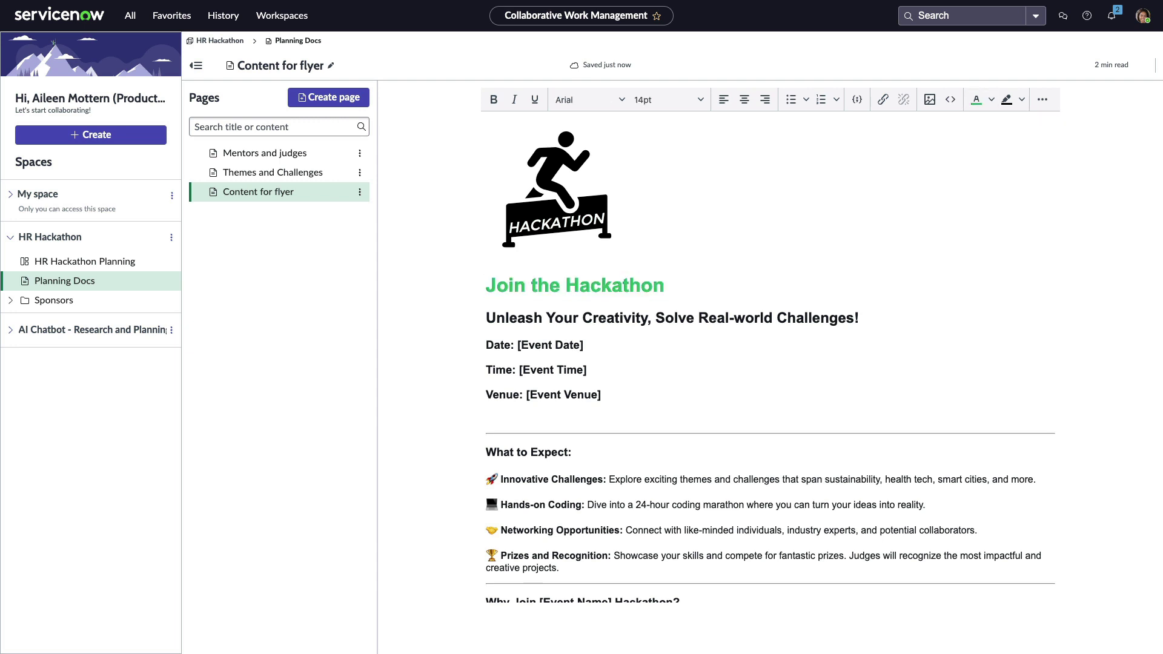
# Step: Add a note mentioning a teammate: 'Please confirm prizes when budget is approved! See', linking CWMTASK0001151
pyautogui.click(489, 419)
pyautogui.write('/')
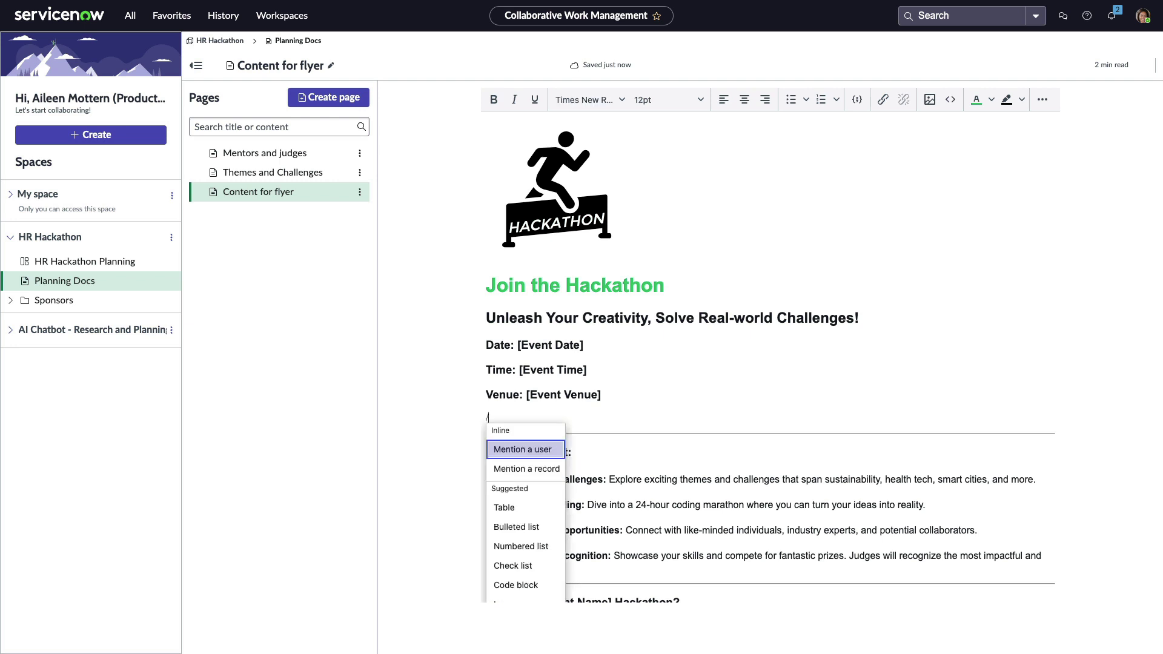
pyautogui.click(531, 449)
pyautogui.write('Nira')
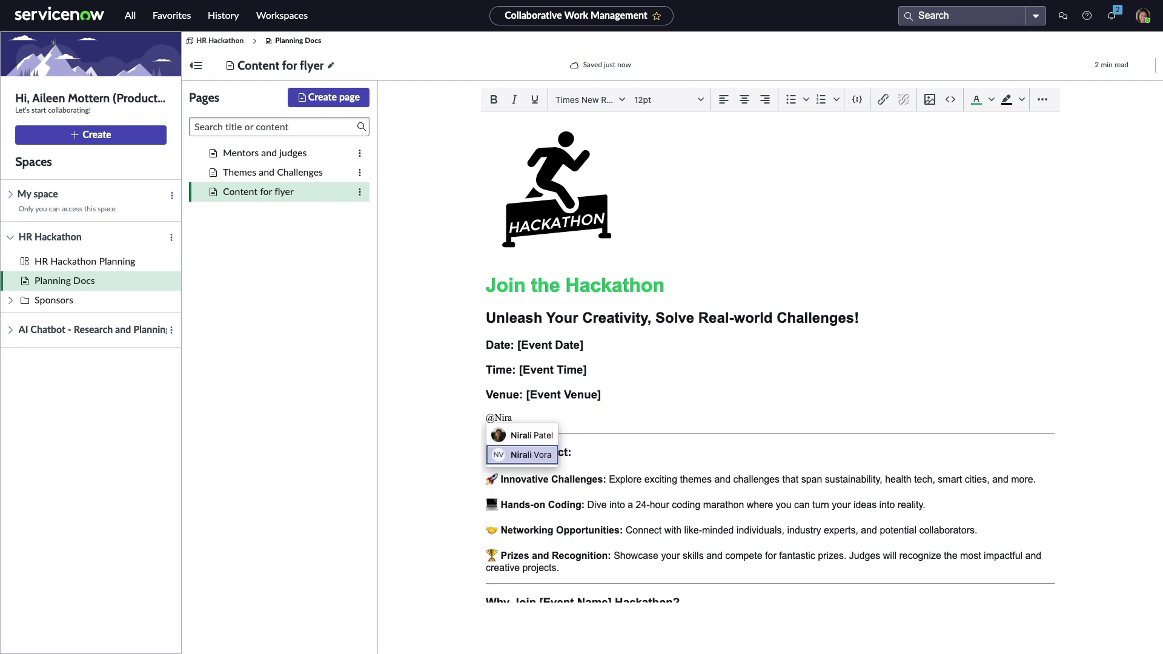
pyautogui.press('Up')
pyautogui.press('Return')
pyautogui.write('Please c')
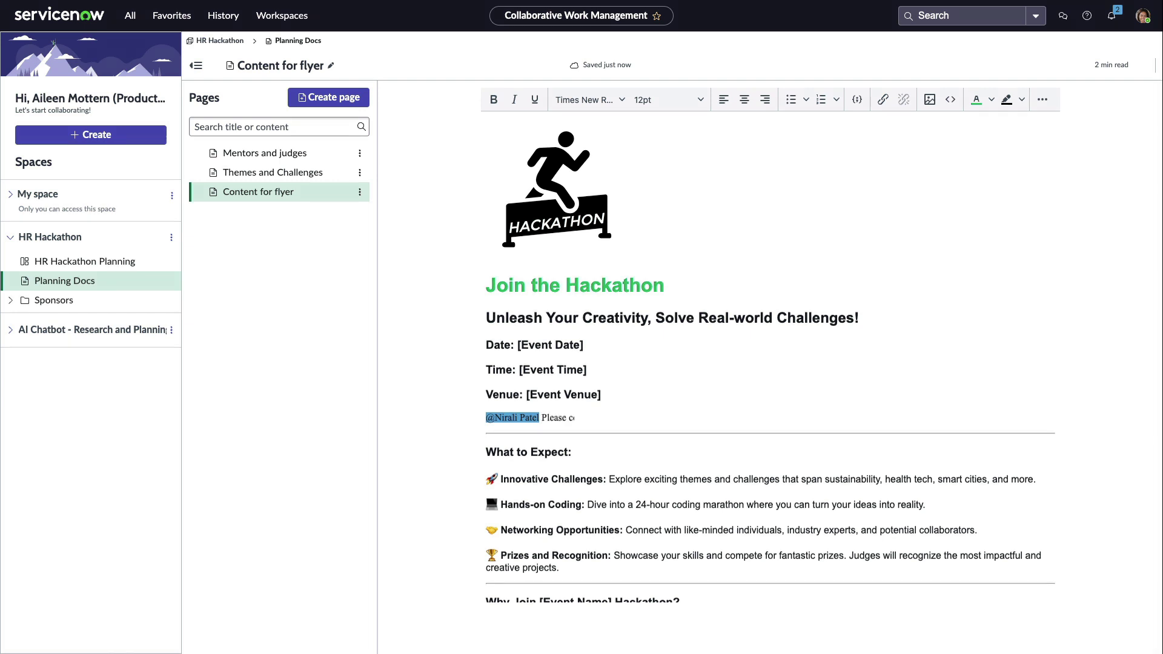
pyautogui.write('onfirm prizes when budget is approved!  See /')
pyautogui.press('Down')
pyautogui.press('Return')
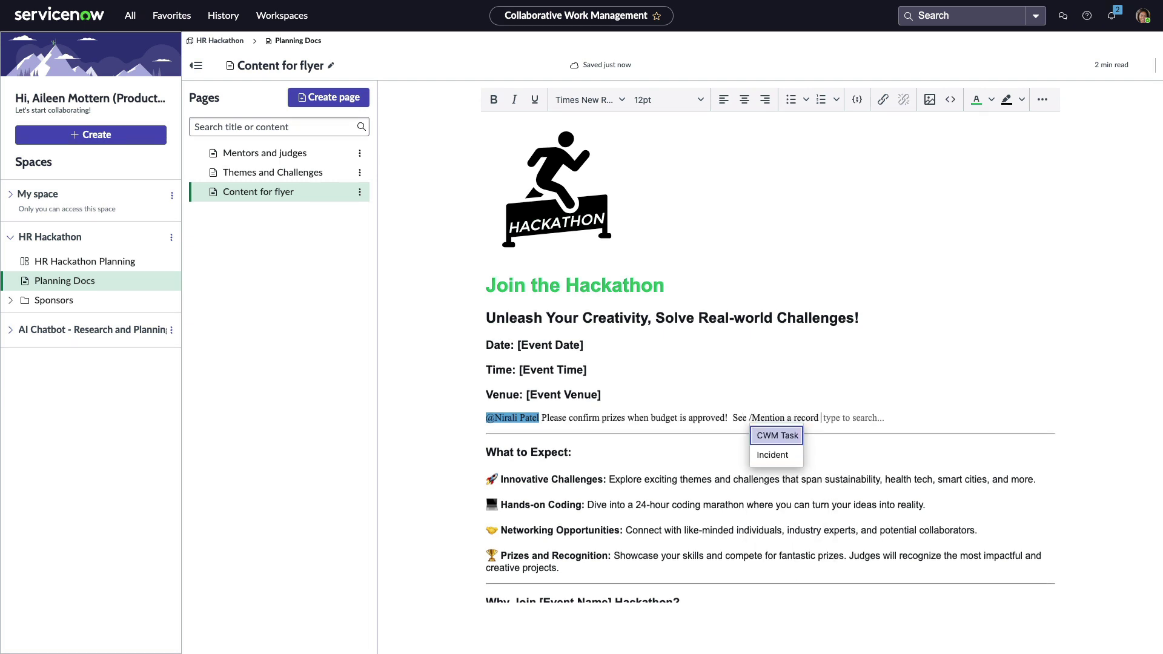
pyautogui.click(782, 438)
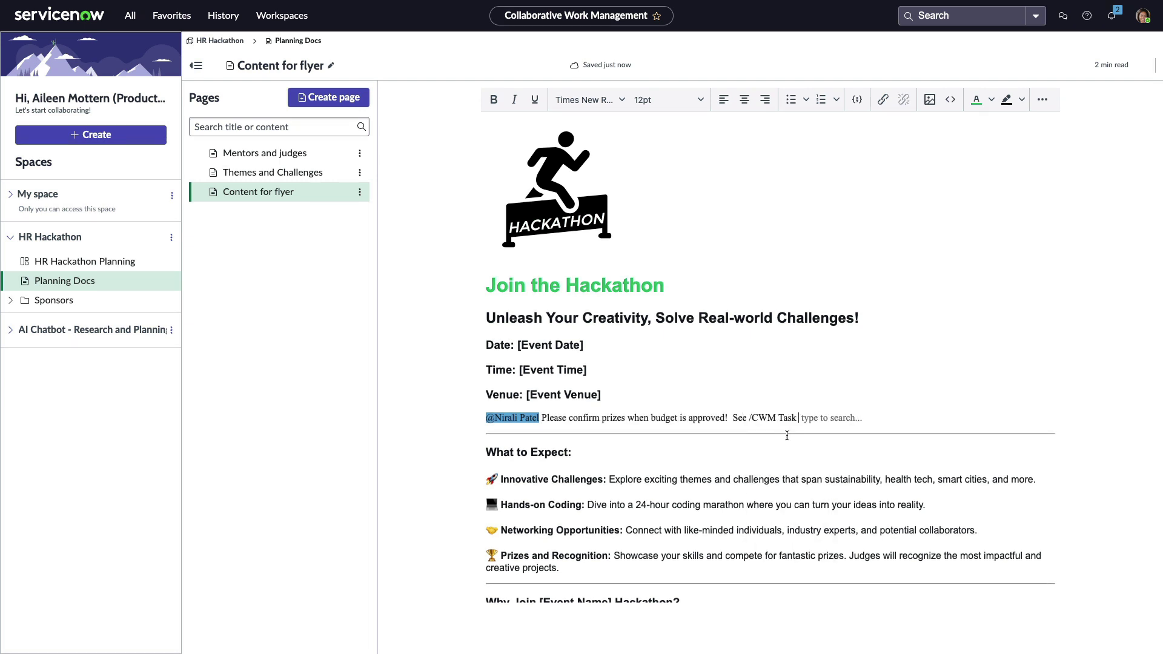
pyautogui.write('1151')
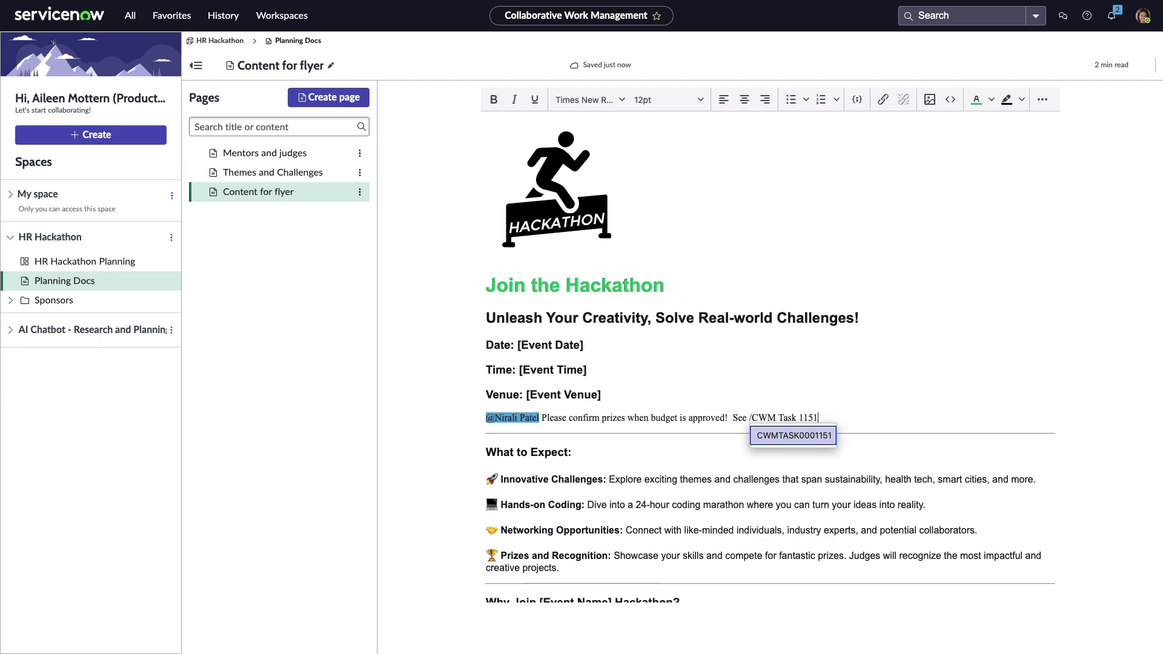
pyautogui.click(780, 441)
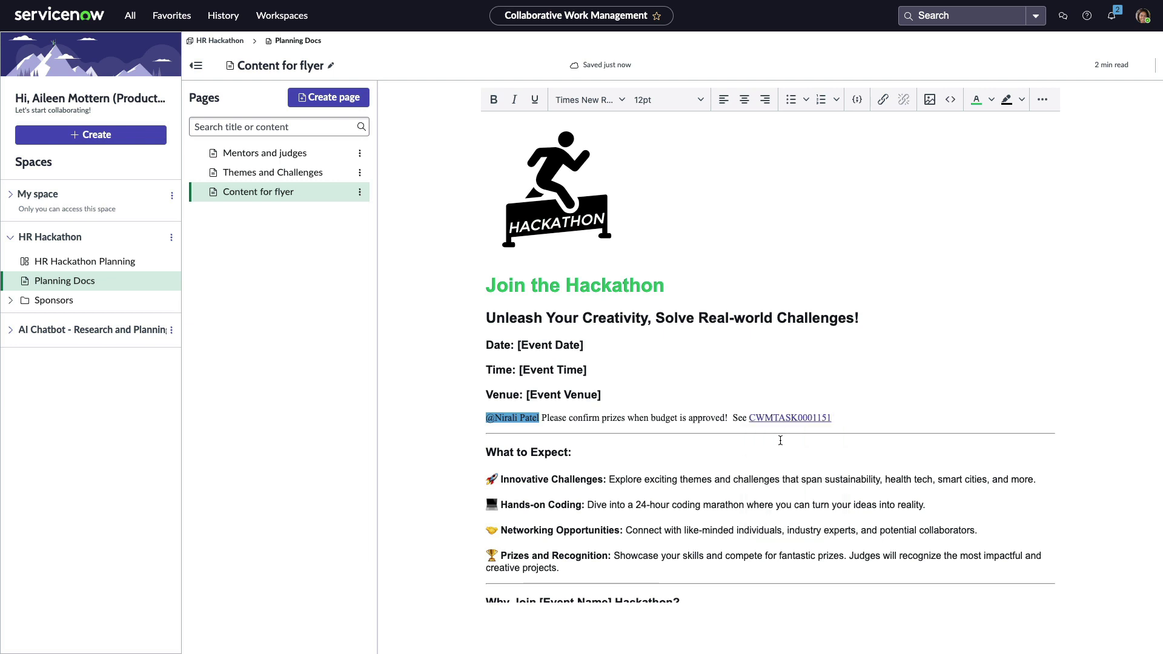
# Step: Add a line mentioning the architect: 'Please prioritize issue with website registration:', linking incident INC0000060
pyautogui.write('.')
pyautogui.press('Return')
pyautogui.write('@')
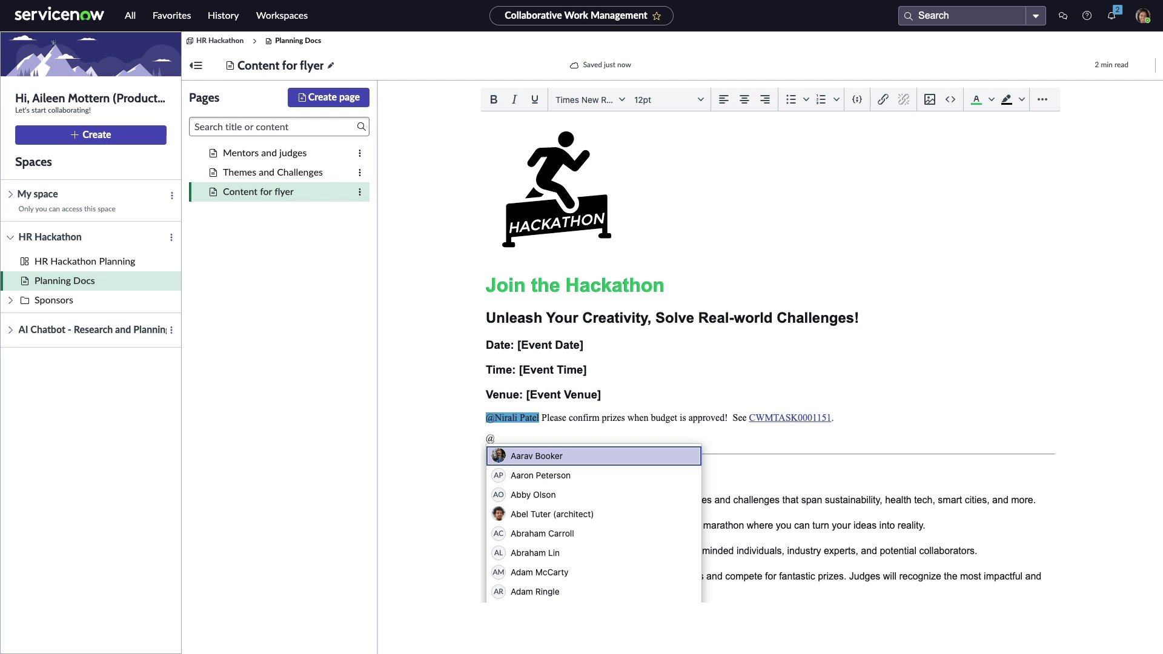
pyautogui.click(600, 517)
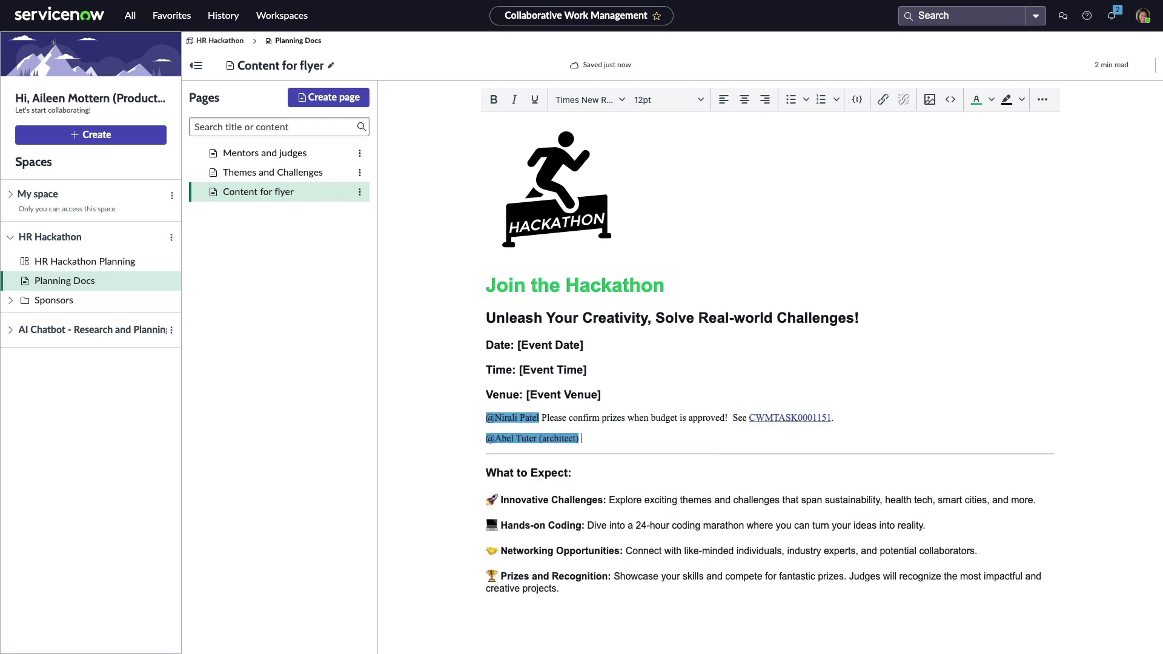
pyautogui.write('Please prioritize issue with website registration: /')
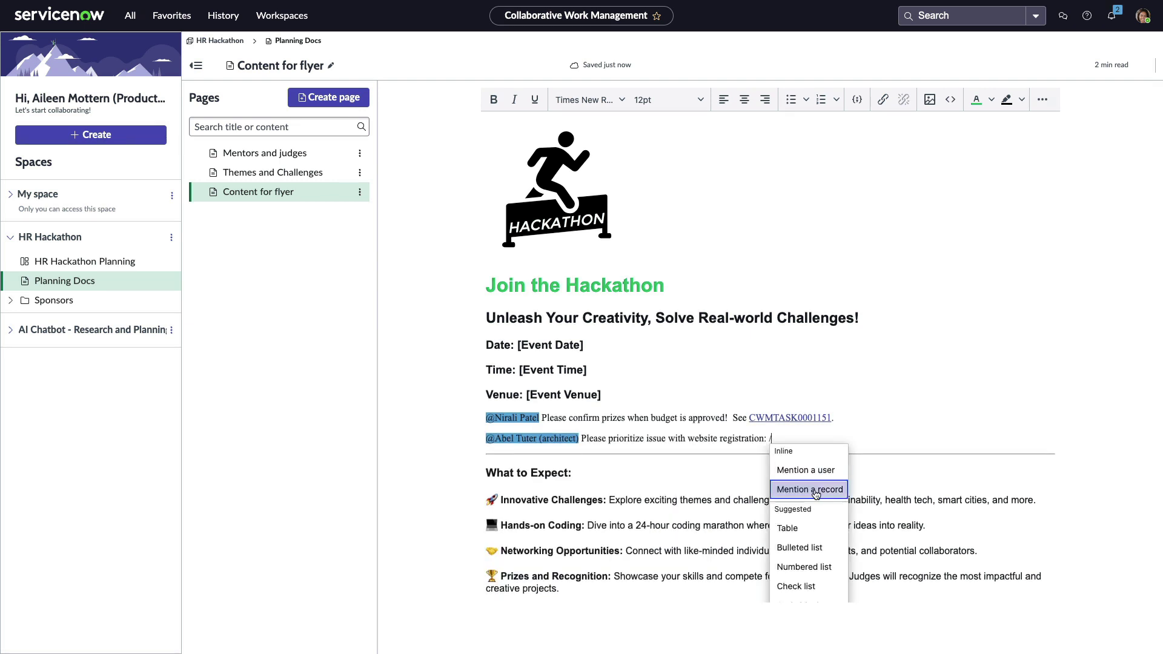
pyautogui.click(815, 490)
pyautogui.press('Down')
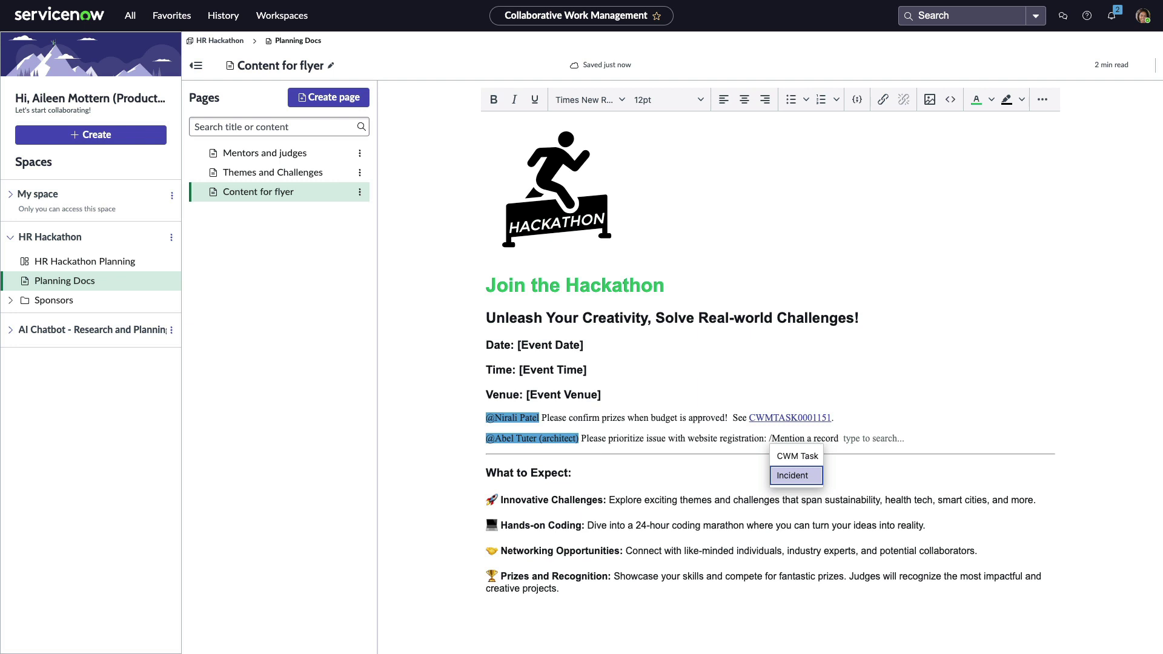
pyautogui.press('Return')
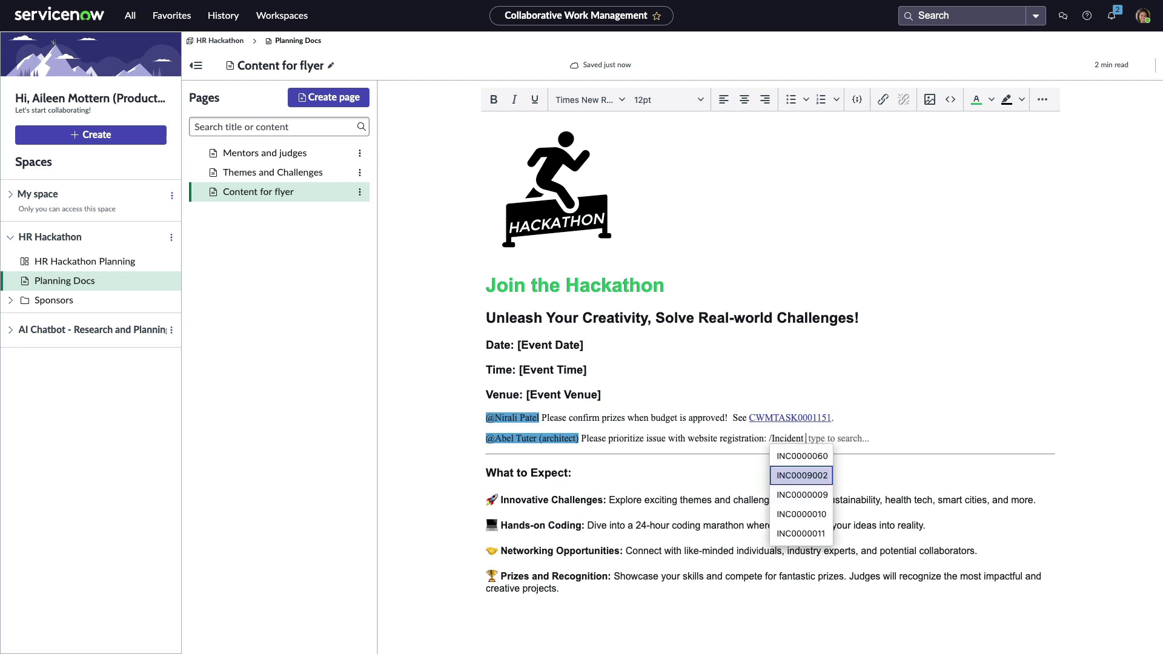
pyautogui.click(802, 459)
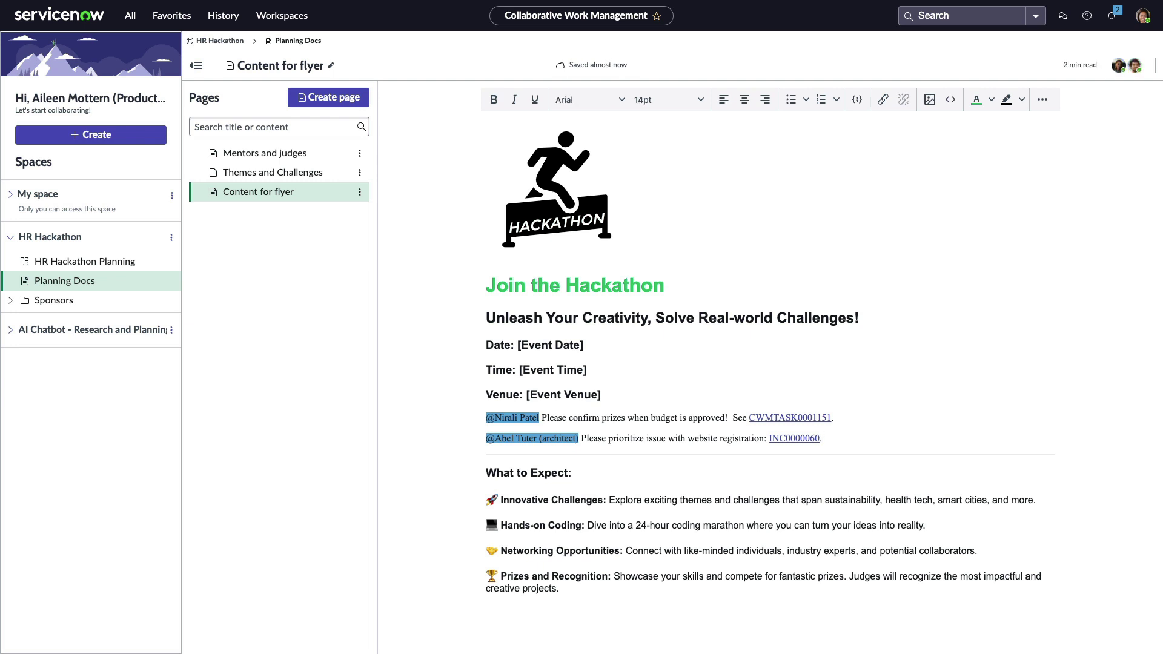
# Step: Scroll down the page list and expand the Sponsors folder
pyautogui.scroll(-7, 1059, 339)
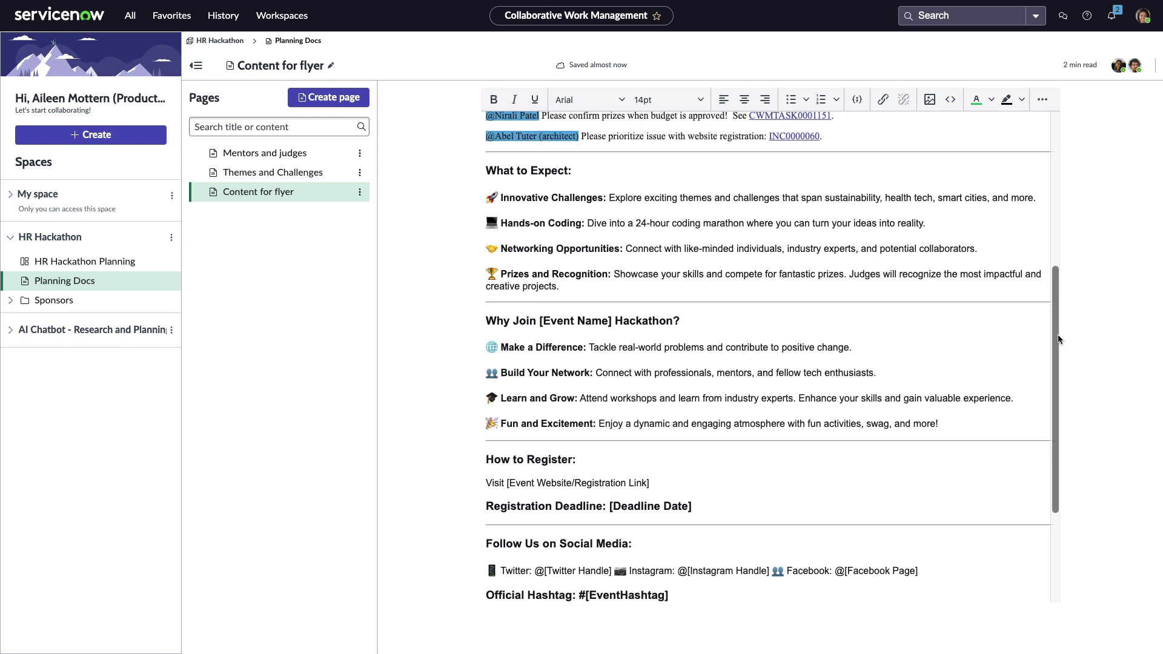
pyautogui.scroll(-1, 1059, 339)
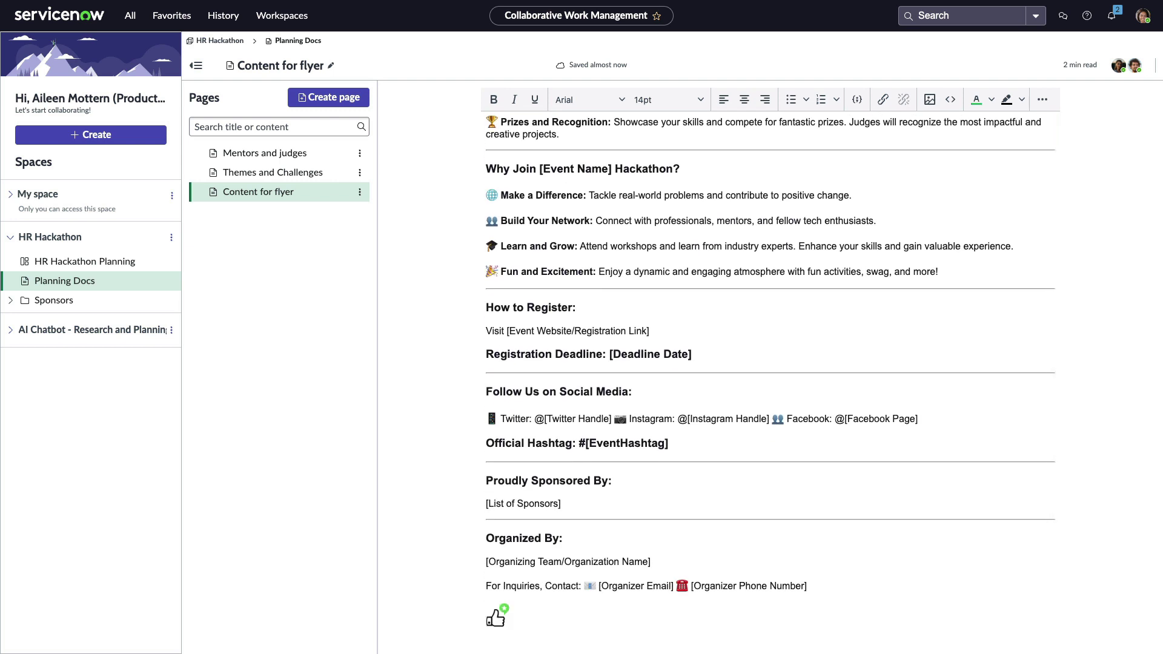
pyautogui.click(11, 300)
# Step: Open Sample Sponsor Email and move it below Potential Sponsors
pyautogui.click(95, 319)
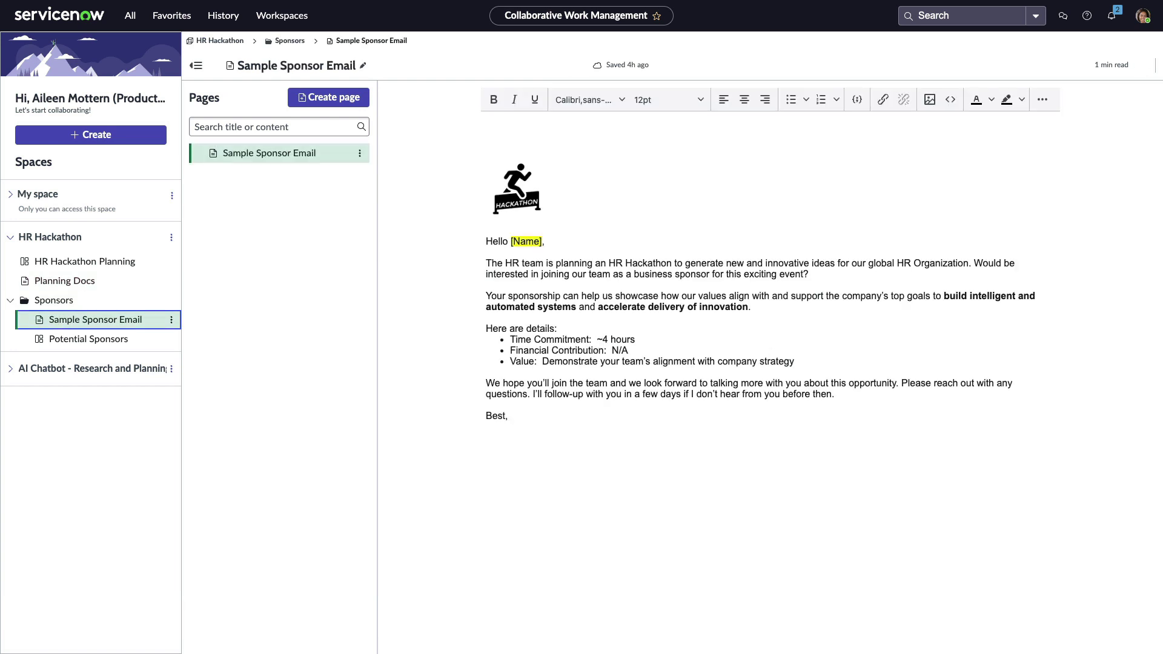
pyautogui.click(172, 319)
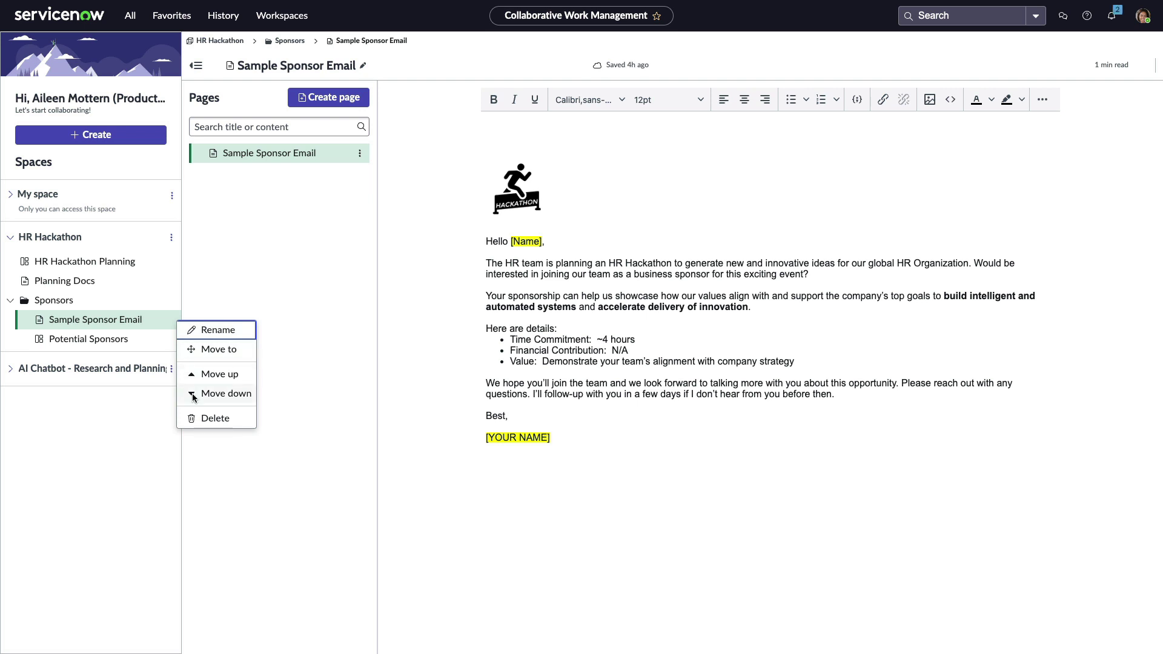
pyautogui.click(226, 393)
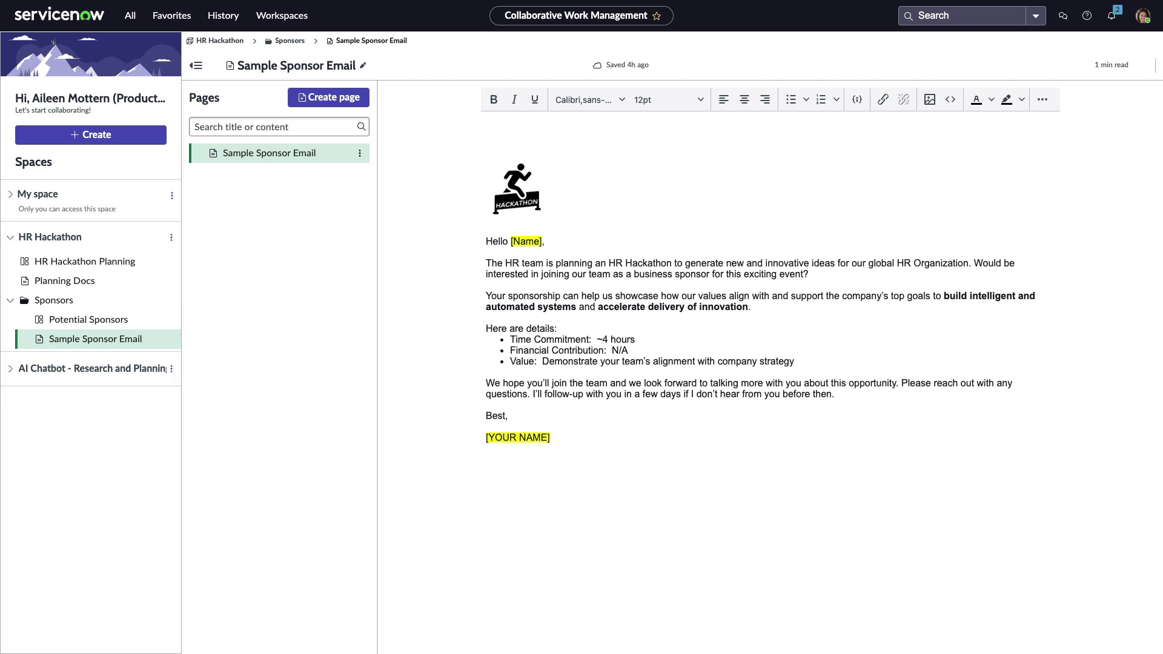
# Step: In Strategic Planning Workspace, set HR Hackathon Planning to MoSCoW Must have and state Prioritized
pyautogui.click(290, 20)
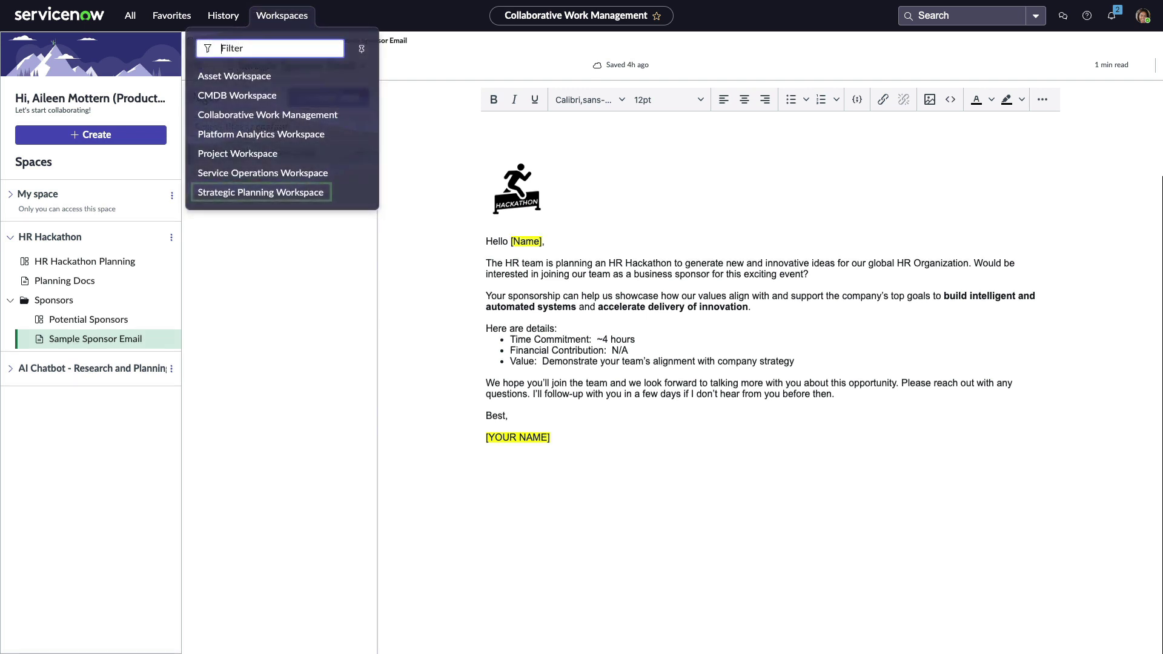
pyautogui.click(335, 197)
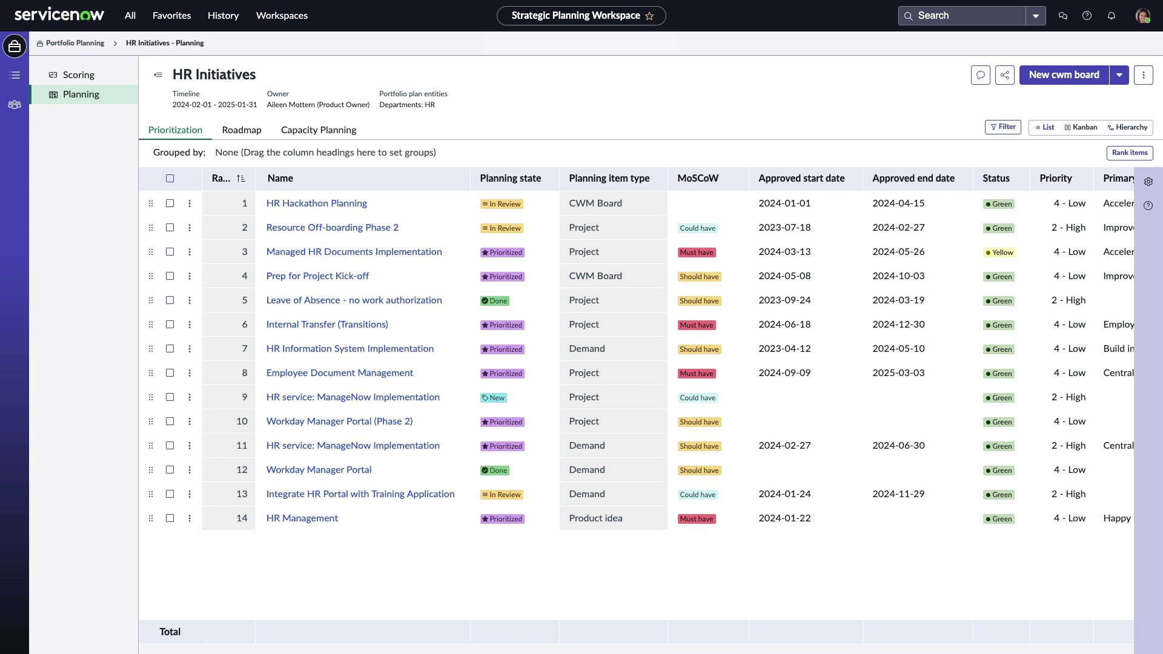
pyautogui.click(740, 209)
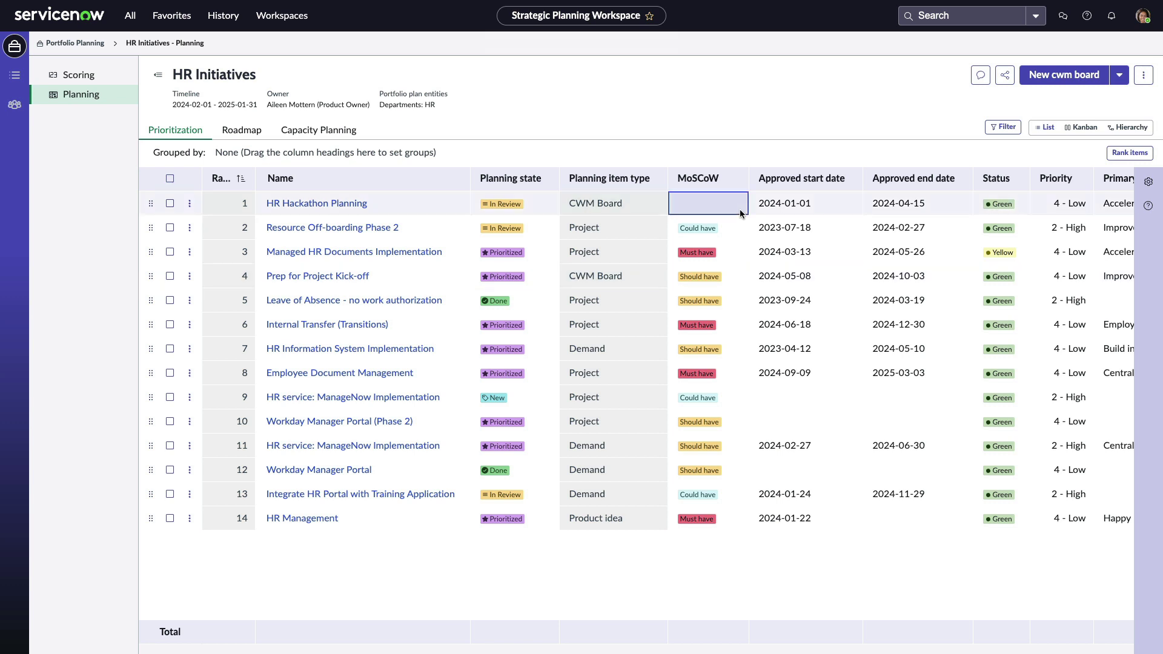
pyautogui.click(740, 209)
pyautogui.click(704, 239)
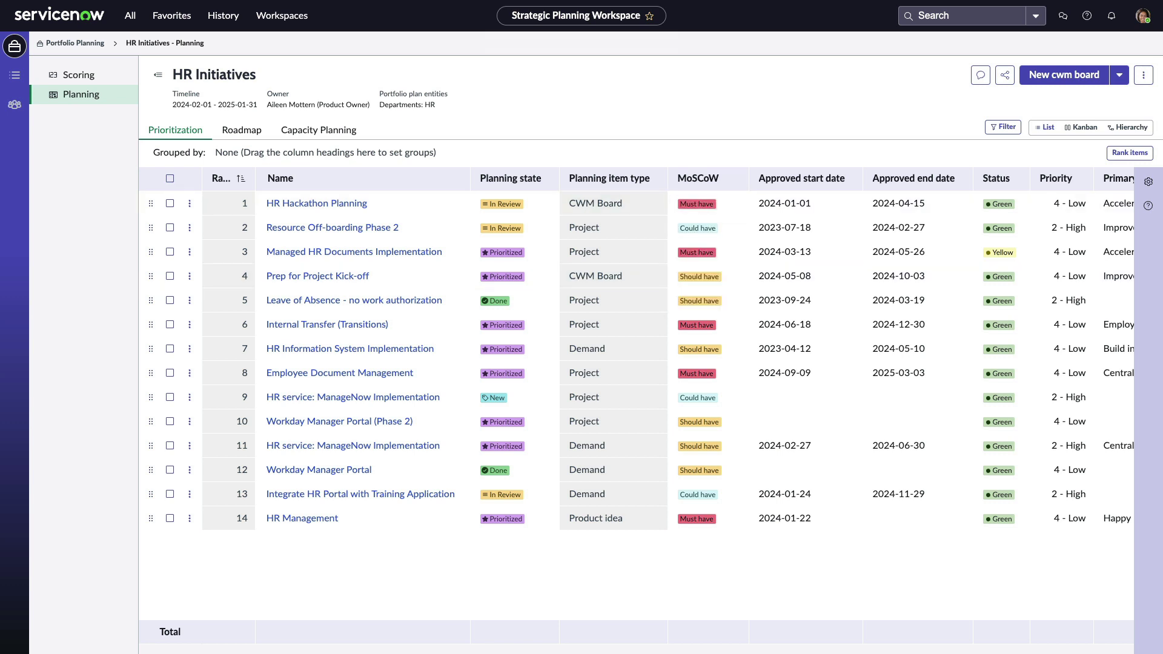
pyautogui.click(545, 210)
pyautogui.click(546, 210)
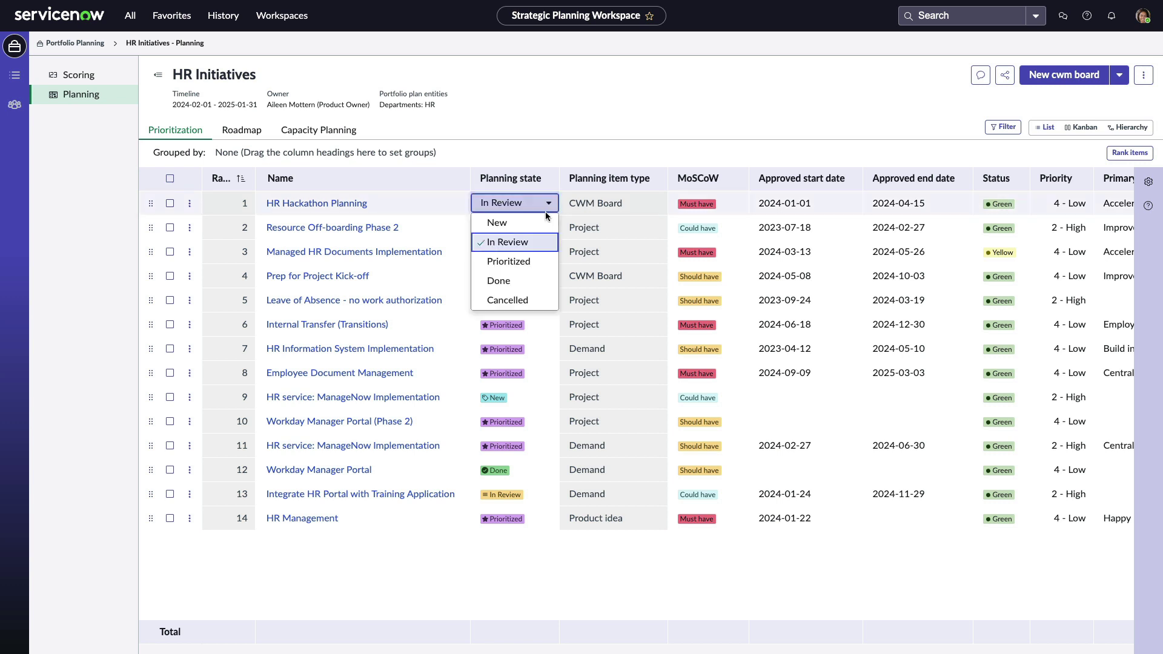
pyautogui.click(509, 261)
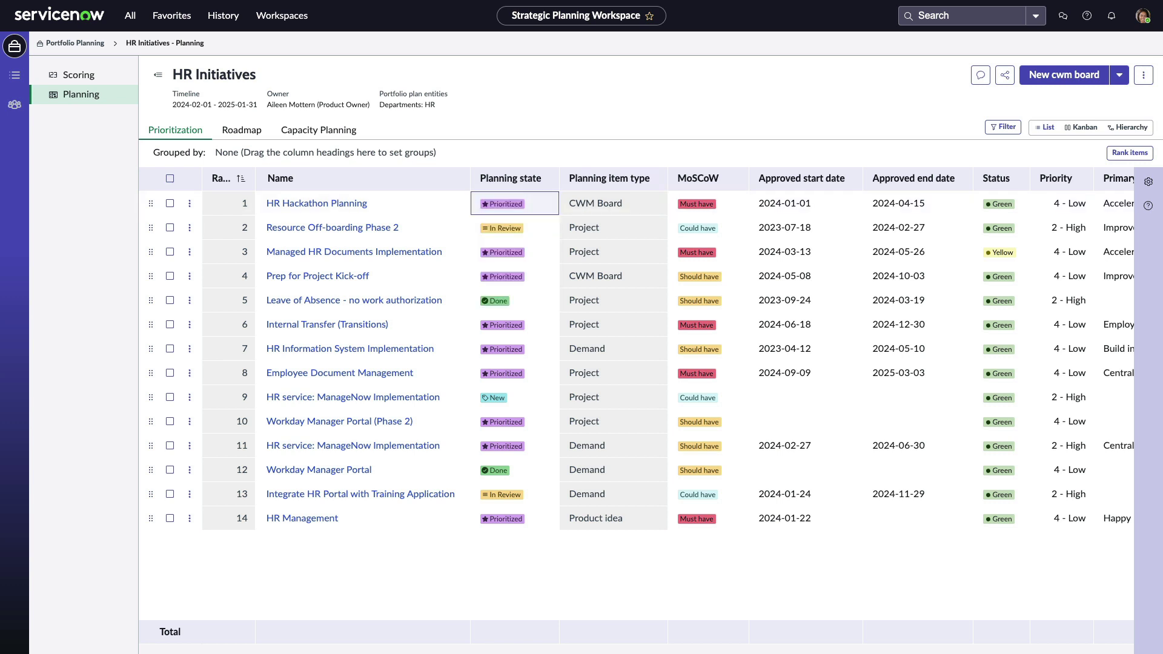
# Step: Show the HR Initiatives roadmap with its legend and Tracking mode turned on
pyautogui.click(242, 130)
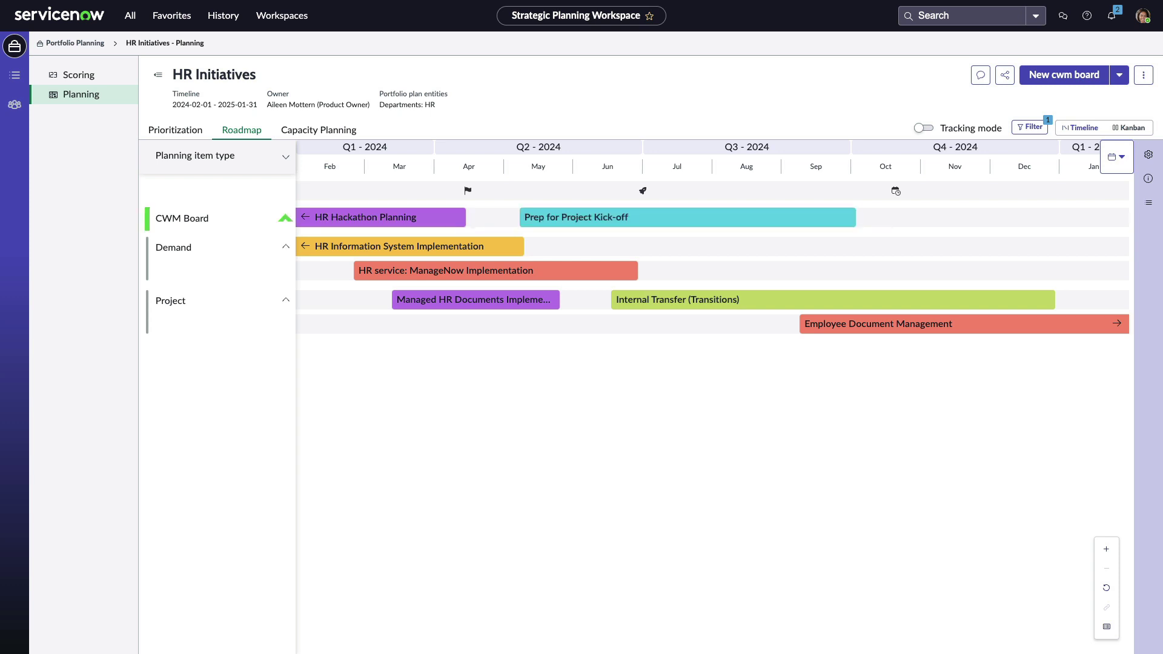
pyautogui.click(1107, 627)
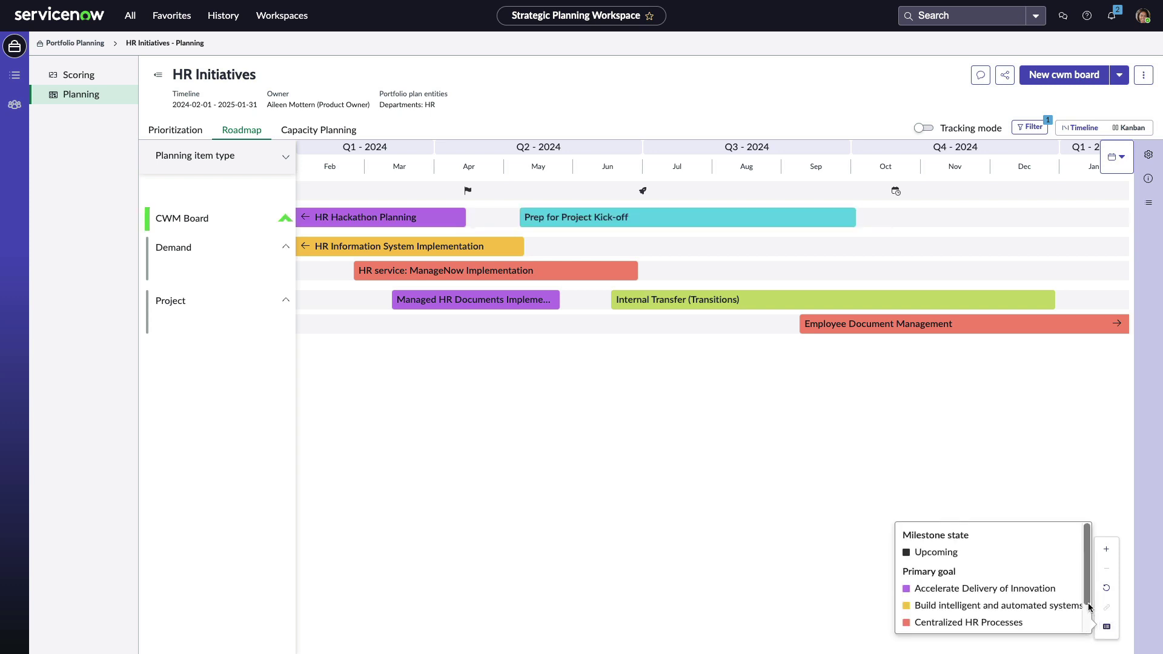
pyautogui.scroll(-2, 1089, 608)
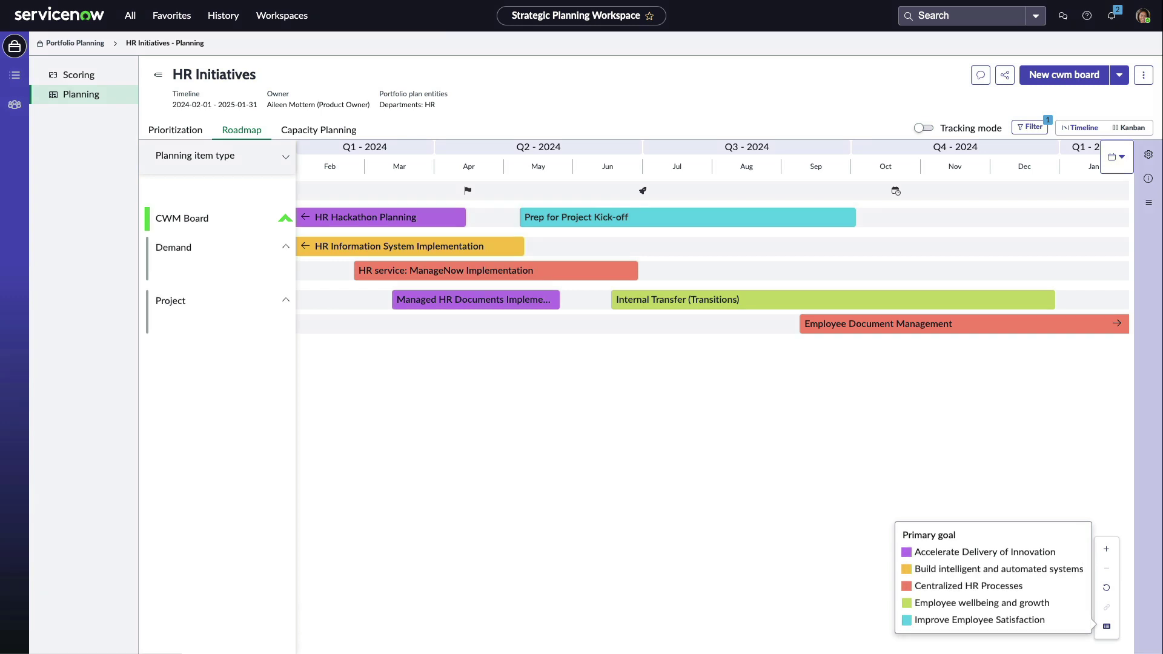
pyautogui.click(920, 132)
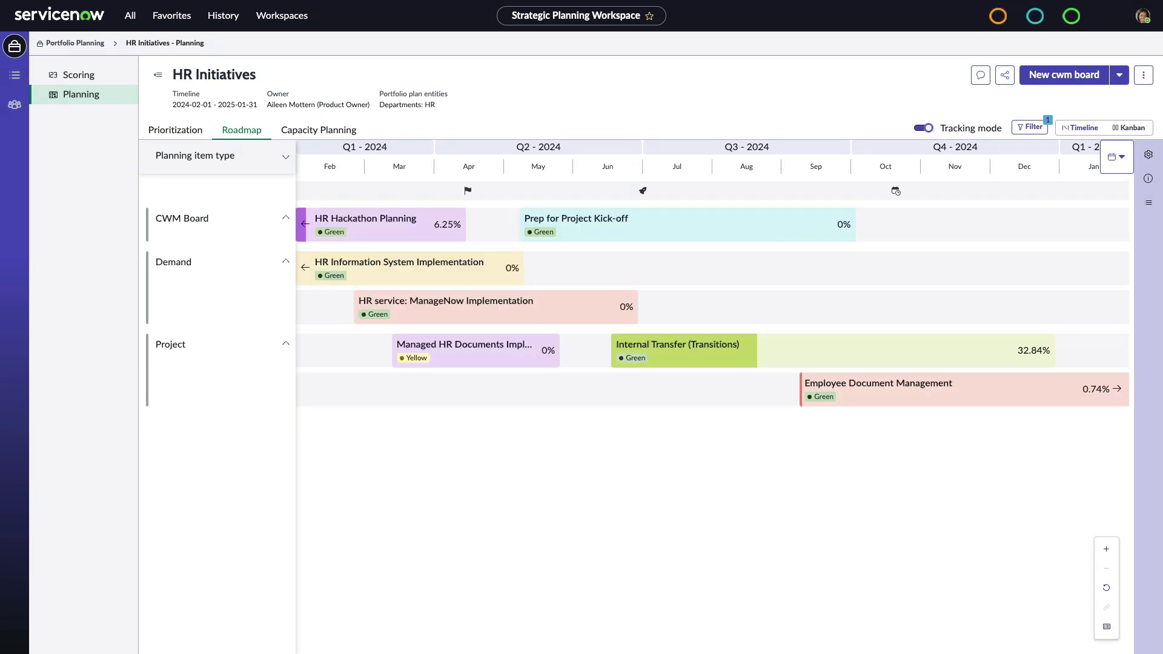